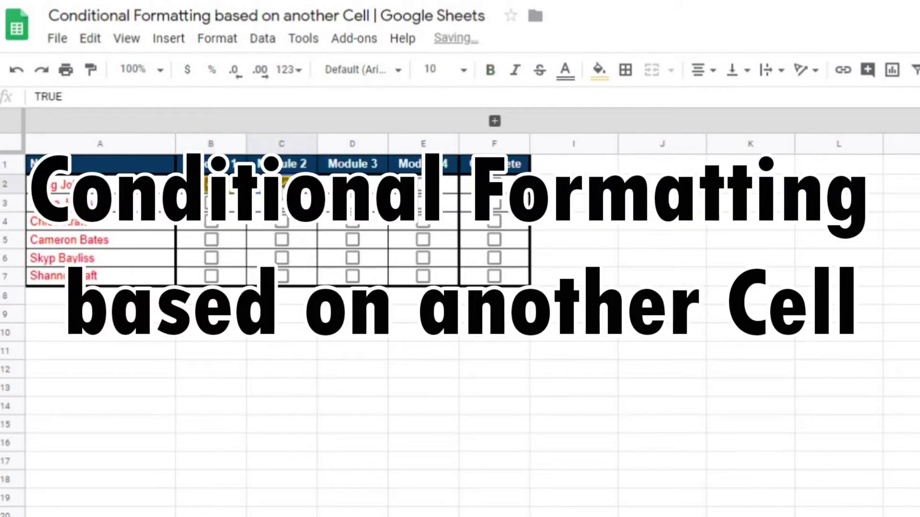
# Step: Tick Module 3, Module 4 and Complete in row 2, and set B4 to 'Turn Cell C4 Red'
pyautogui.click(352, 183)
pyautogui.click(422, 185)
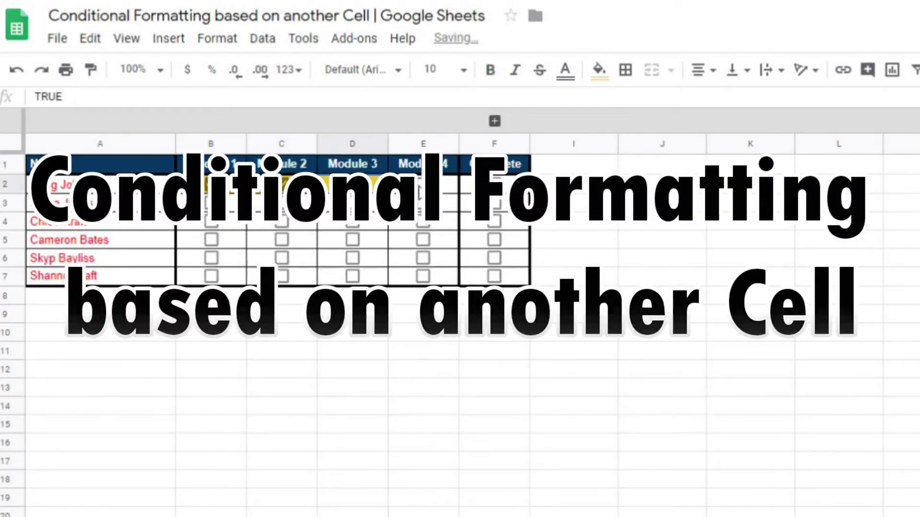
pyautogui.click(494, 185)
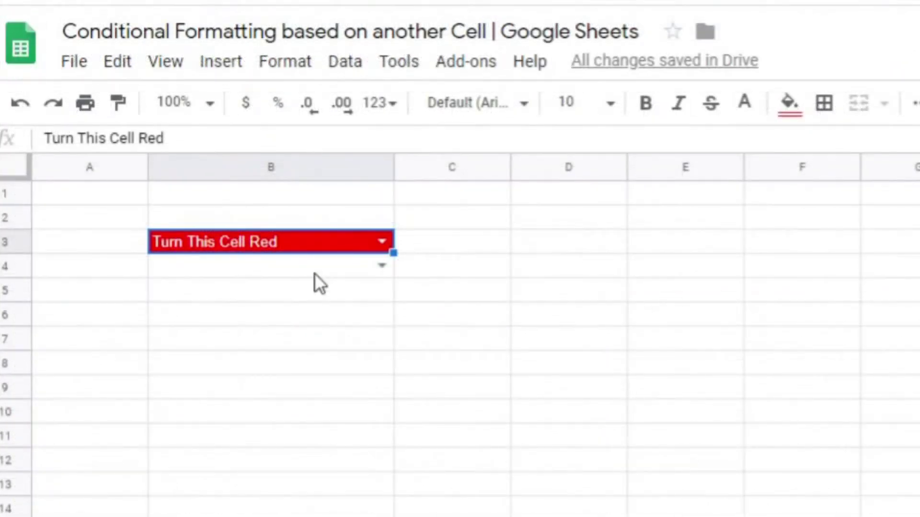
pyautogui.click(382, 265)
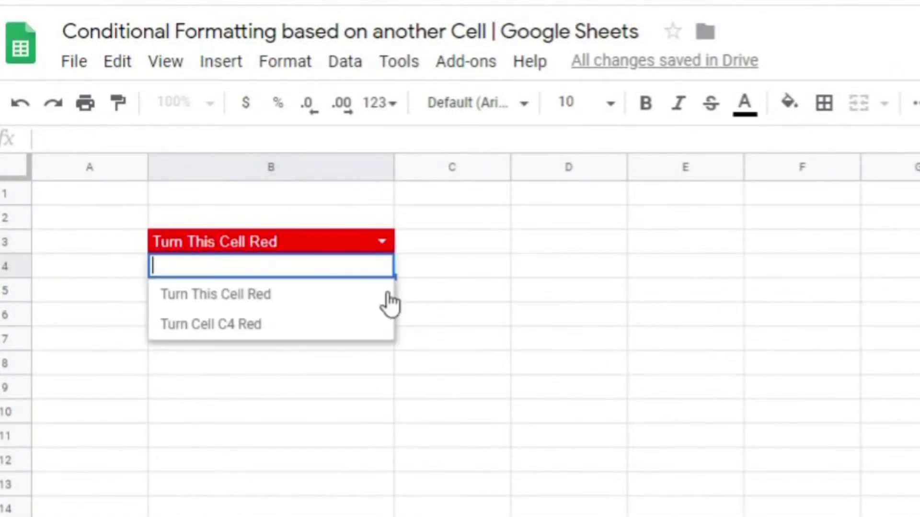
pyautogui.click(292, 323)
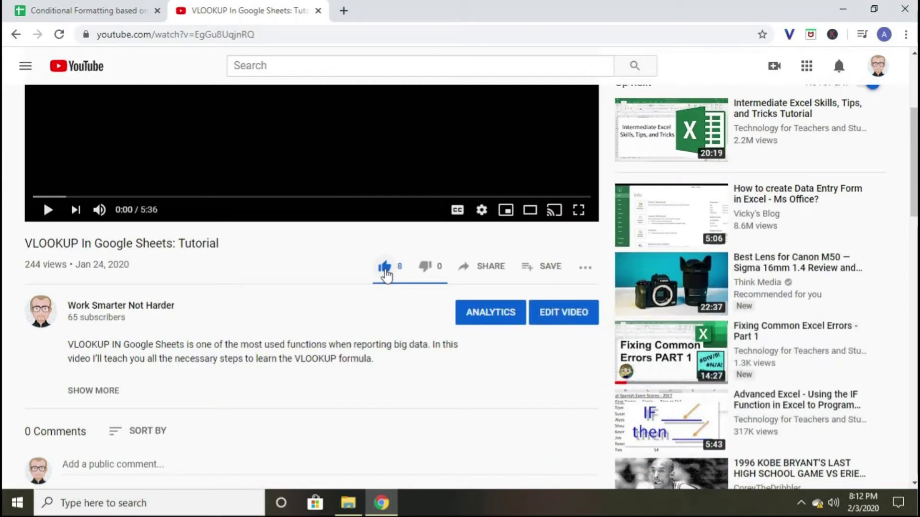
# Step: Post the comment 'I learned a lot in this video!' under the VLOOKUP tutorial
pyautogui.scroll(-4, 107, 263)
pyautogui.click(170, 262)
pyautogui.write('I learned ')
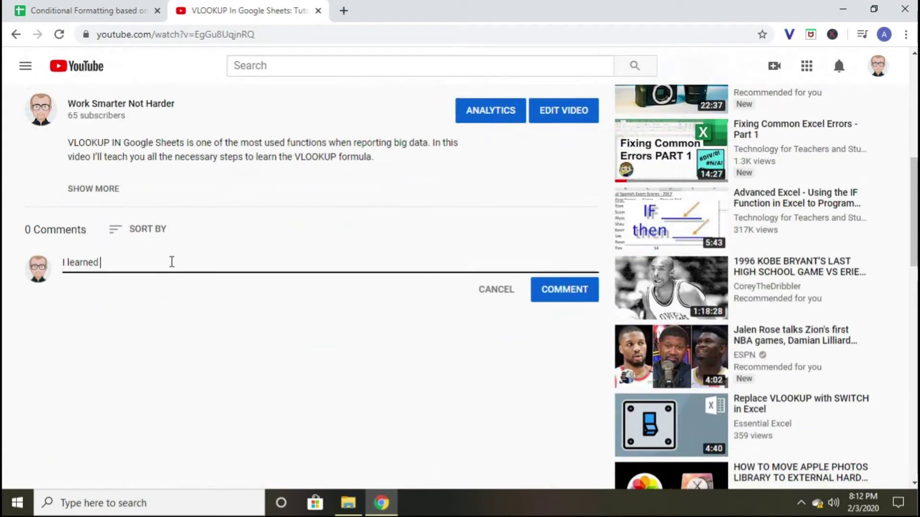
pyautogui.write('a lot in this video!')
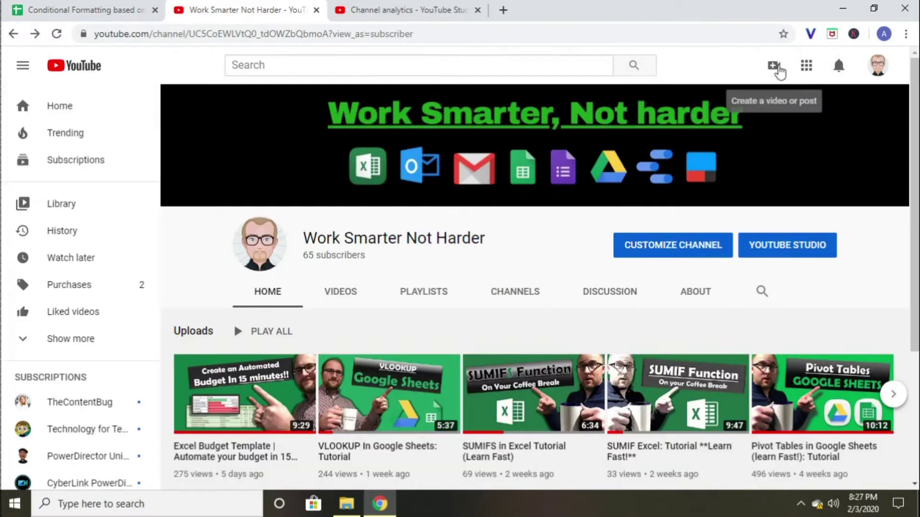
pyautogui.click(774, 66)
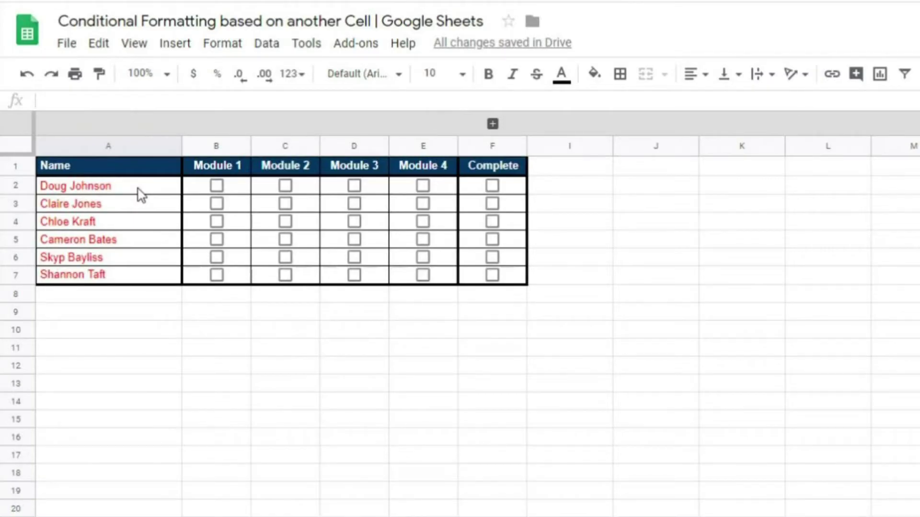
# Step: Select names A2:A7 and the module headers, then tick Modules 1–4 and Complete in row 2
pyautogui.moveTo(140, 194); pyautogui.dragTo(134, 279)
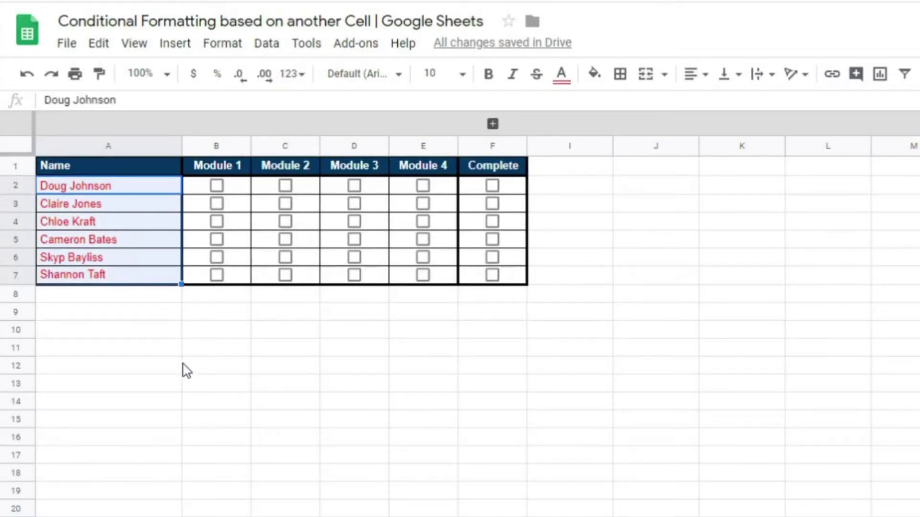
pyautogui.moveTo(203, 169); pyautogui.dragTo(436, 171)
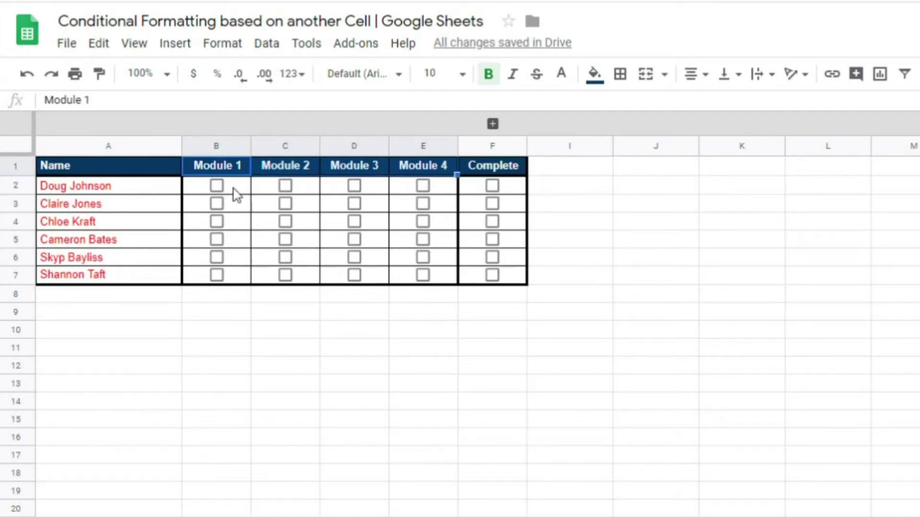
pyautogui.click(217, 186)
pyautogui.click(286, 187)
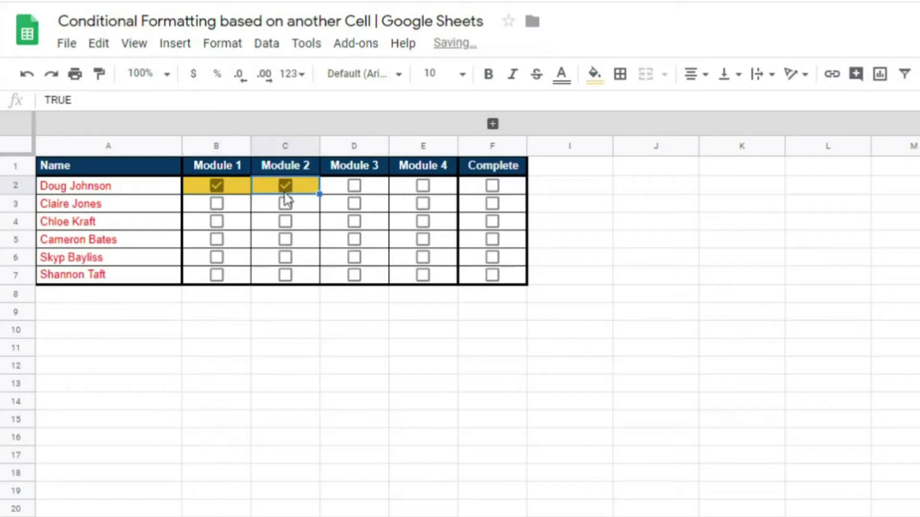
pyautogui.click(354, 187)
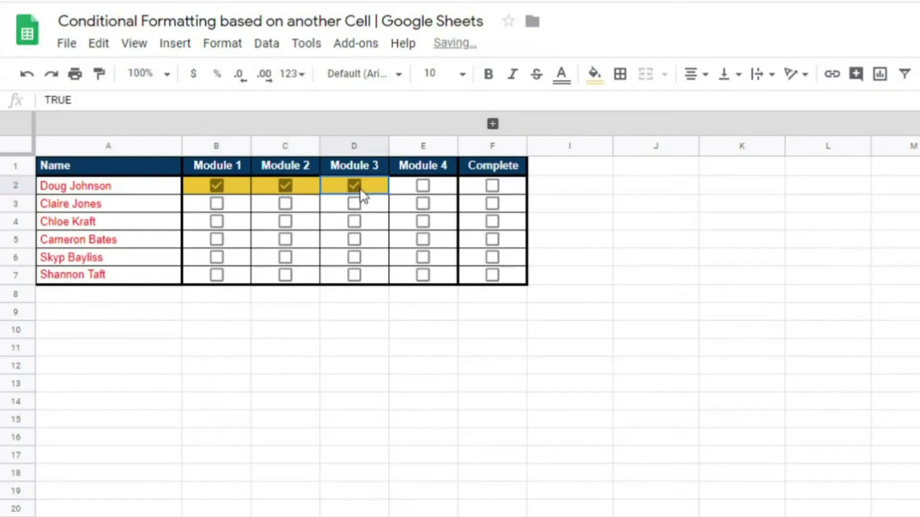
pyautogui.click(423, 186)
pyautogui.click(493, 186)
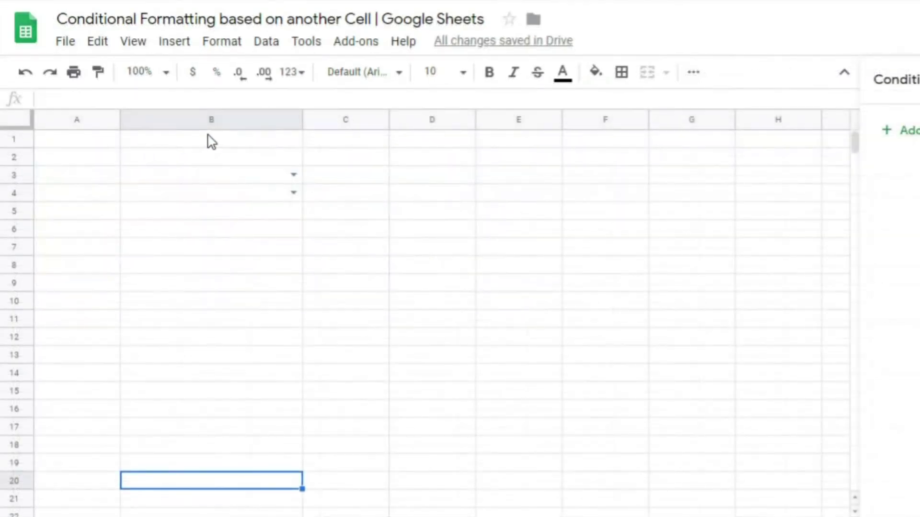
# Step: Set B3 to 'Turn This Cell Red' and B4 to 'Turn Cell C4 Red', then show the Copy of Module Completion sheet
pyautogui.click(294, 175)
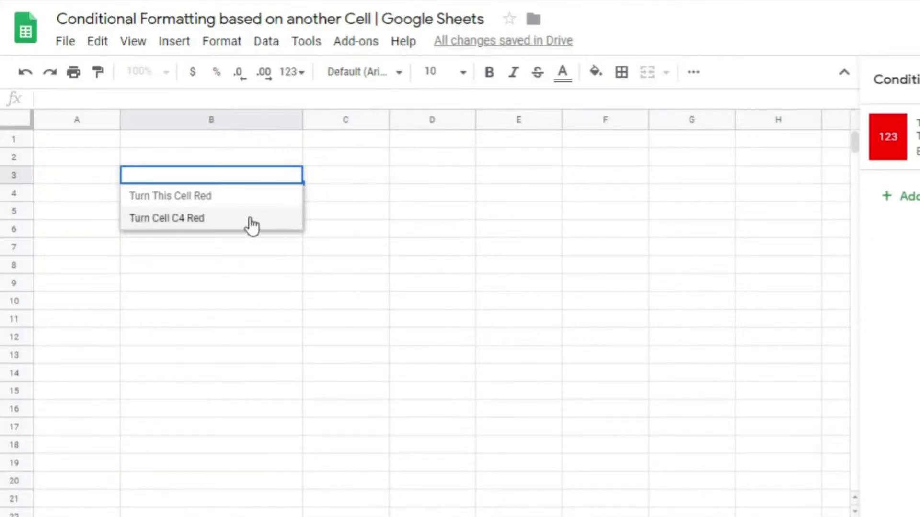
pyautogui.click(213, 196)
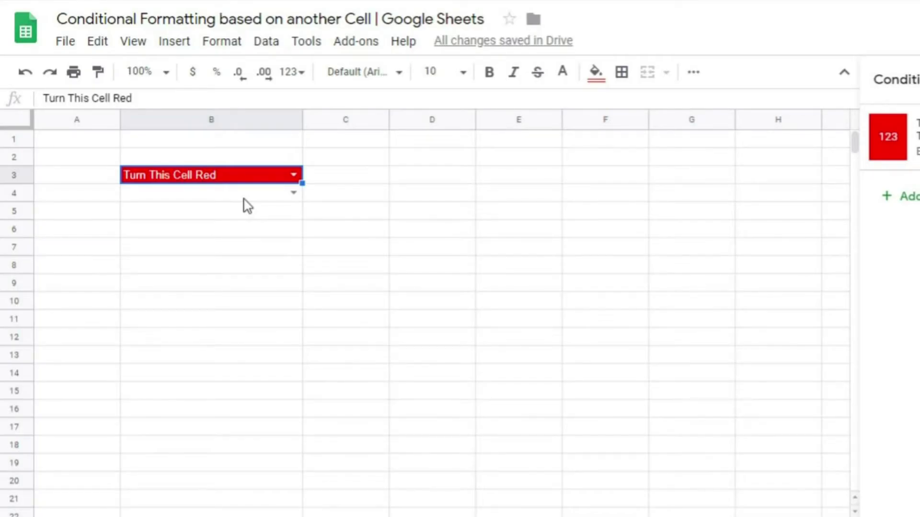
pyautogui.click(293, 193)
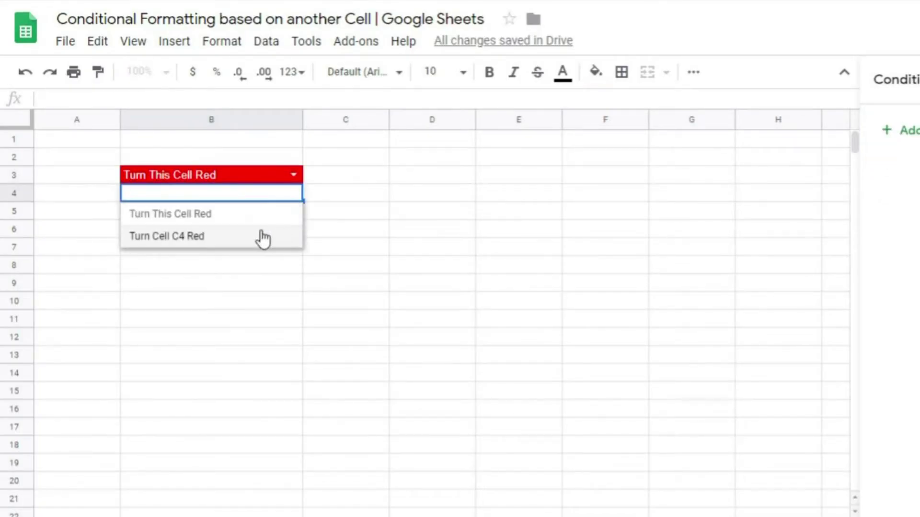
pyautogui.click(226, 237)
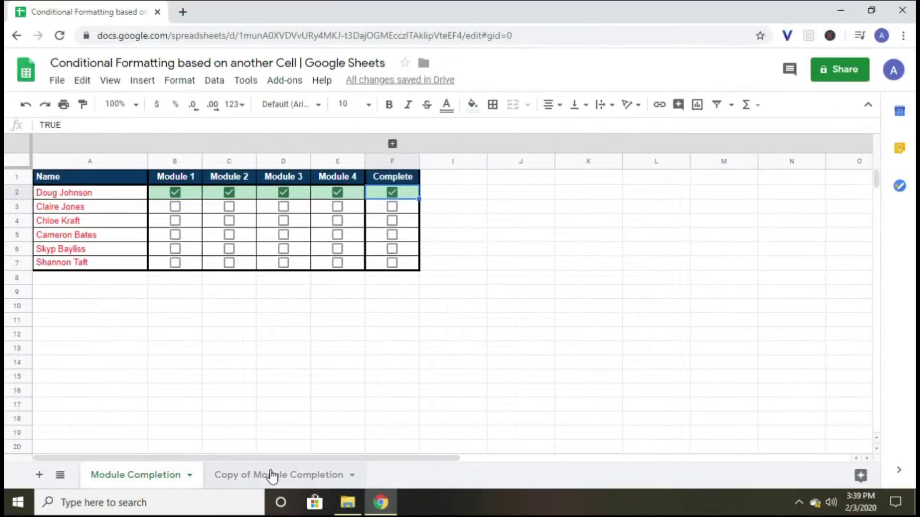
pyautogui.click(271, 476)
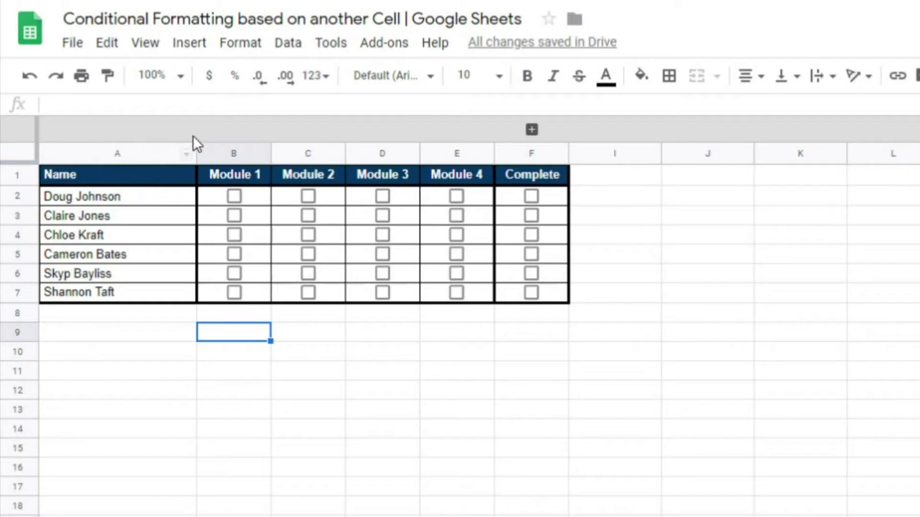
# Step: Toggle B2 on and off to show TRUE/FALSE, then select the module range B2:E7
pyautogui.click(235, 195)
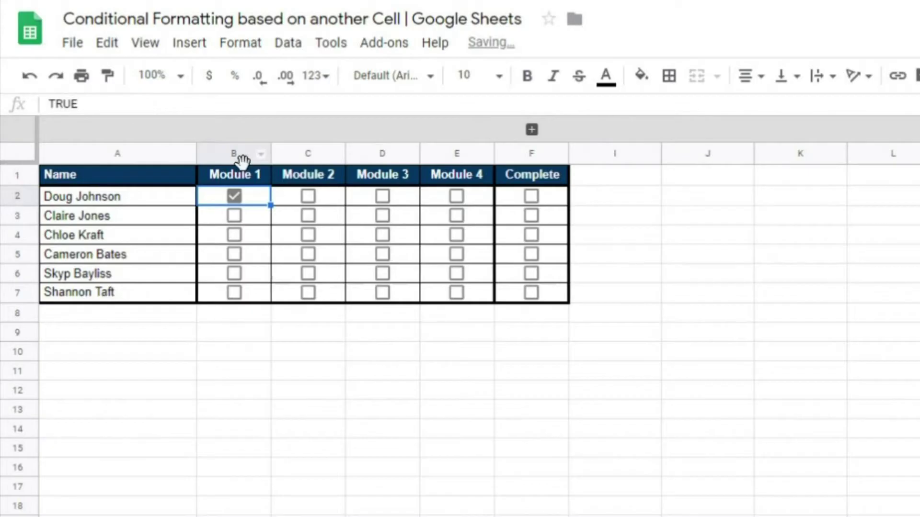
pyautogui.click(233, 196)
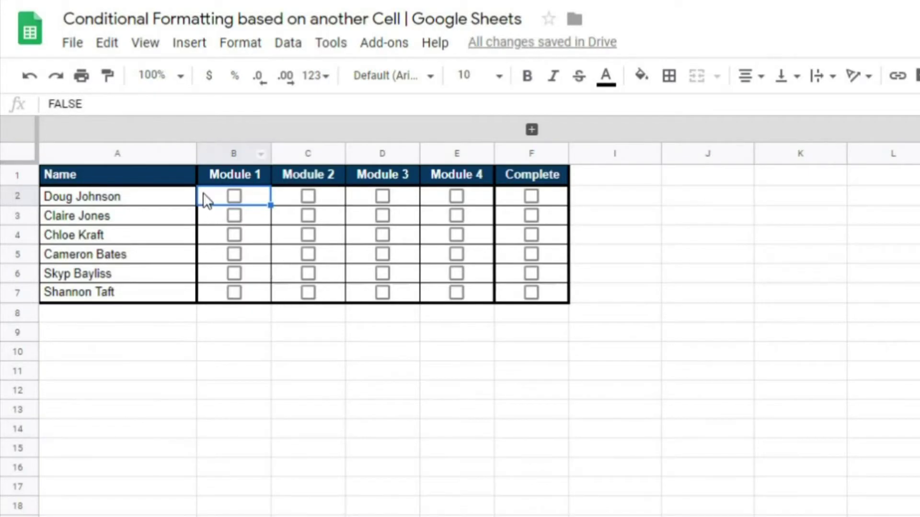
pyautogui.moveTo(278, 216); pyautogui.dragTo(482, 311)
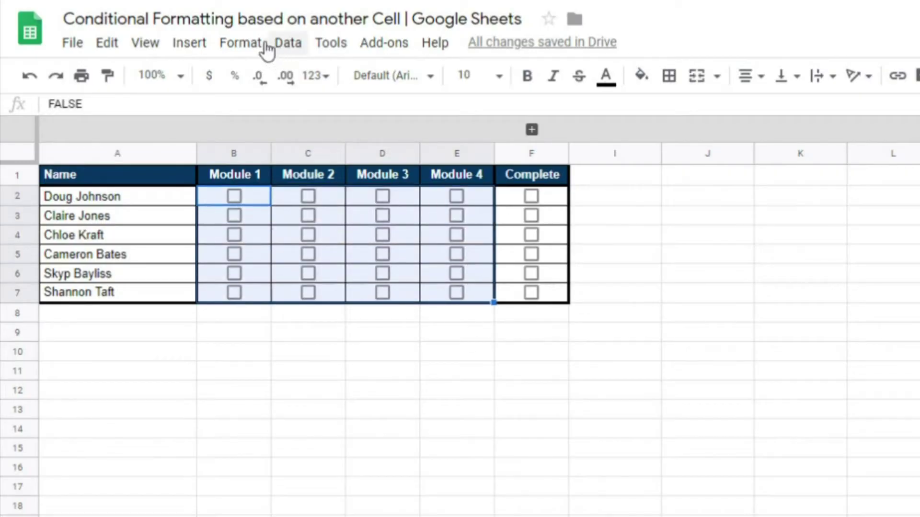
# Step: Add a conditional format rule on B2:E7 filling cells yellow when text is exactly TRUE
pyautogui.click(250, 45)
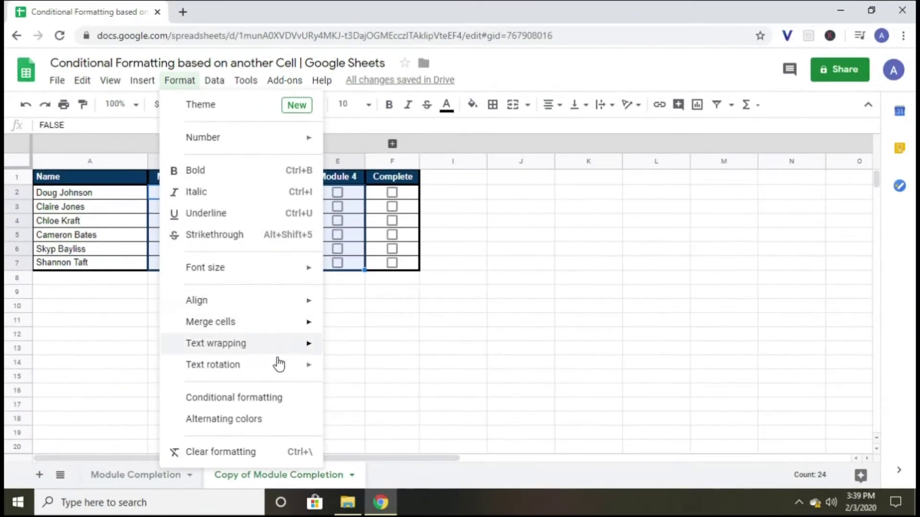
pyautogui.click(257, 399)
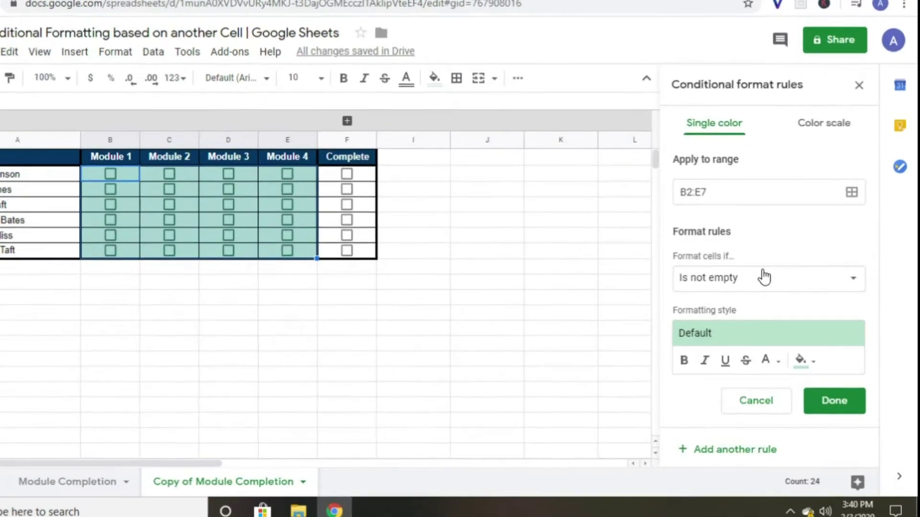
pyautogui.click(766, 287)
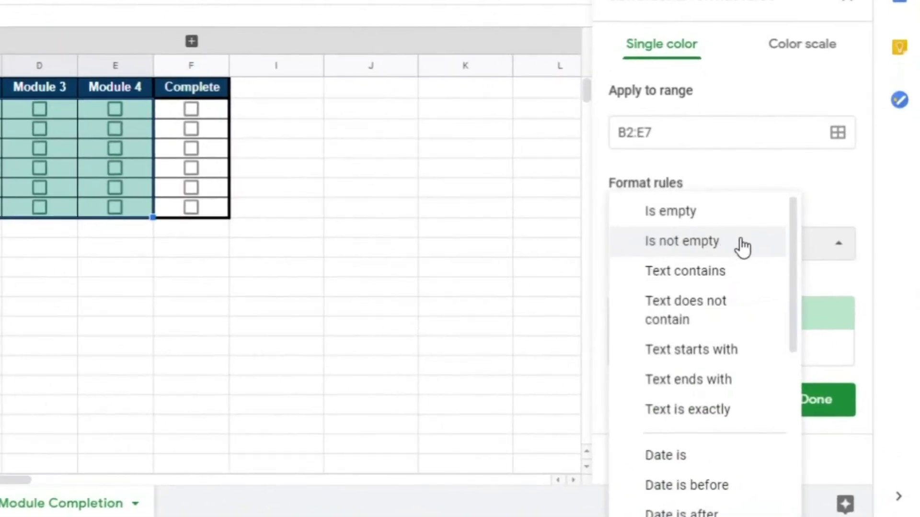
pyautogui.click(700, 411)
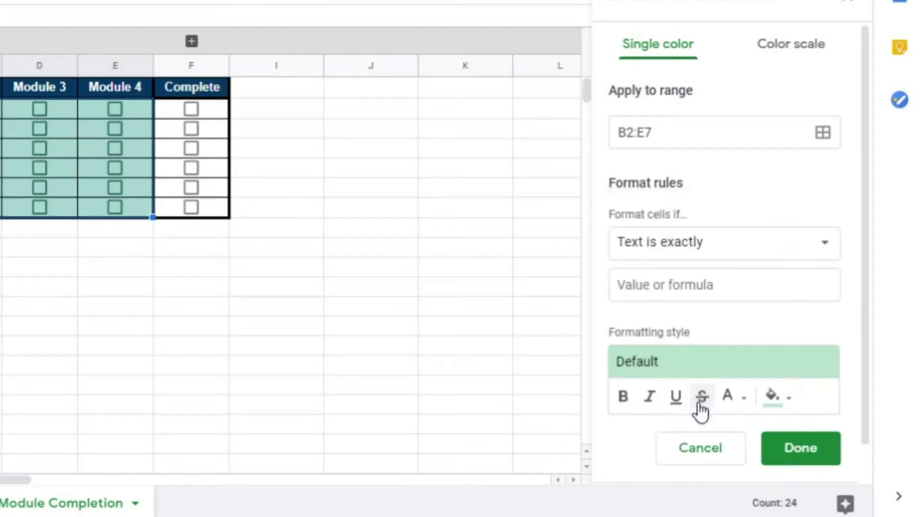
pyautogui.click(641, 294)
pyautogui.write('TRUE')
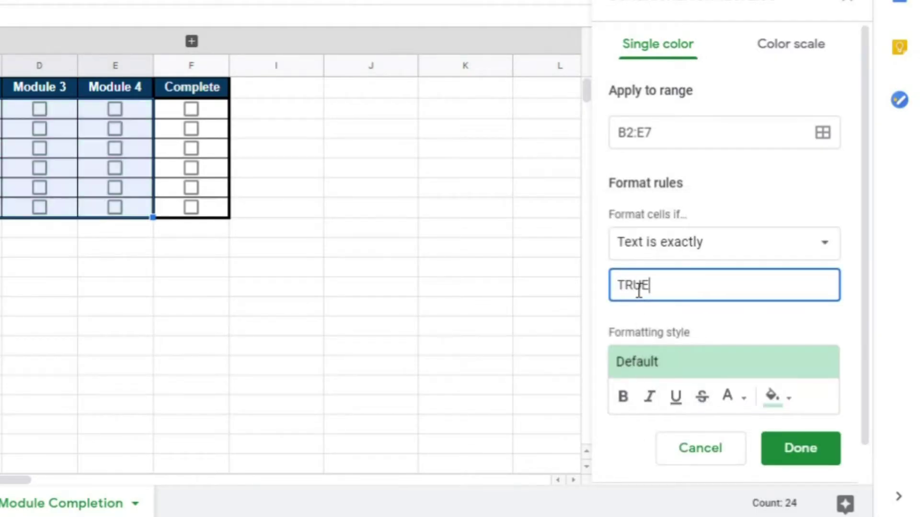
pyautogui.click(790, 402)
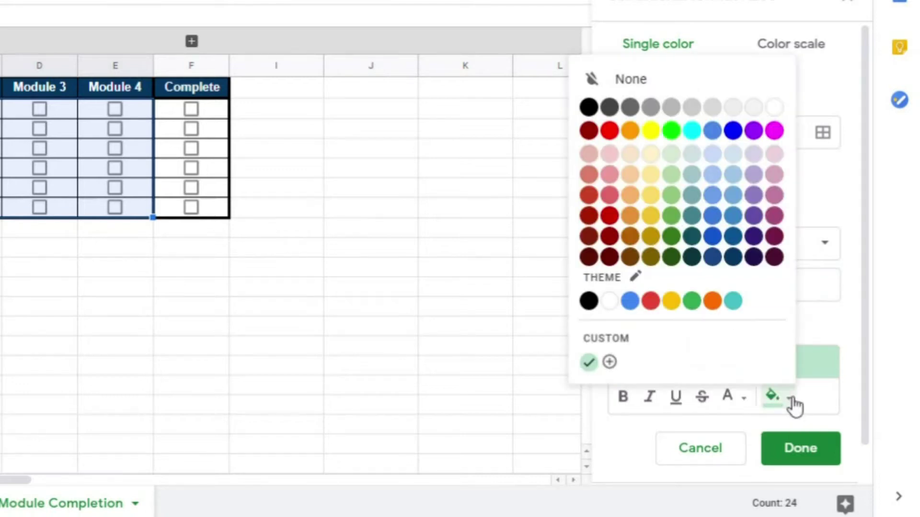
pyautogui.click(650, 197)
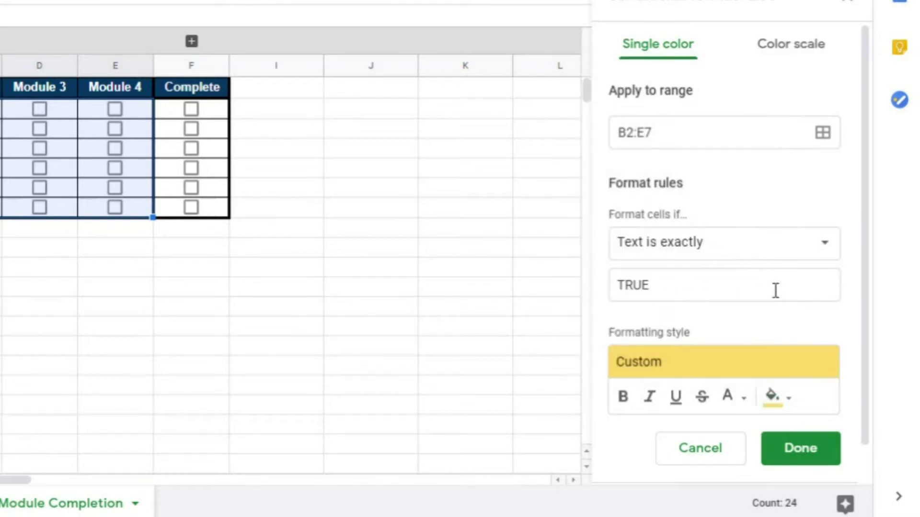
pyautogui.click(787, 455)
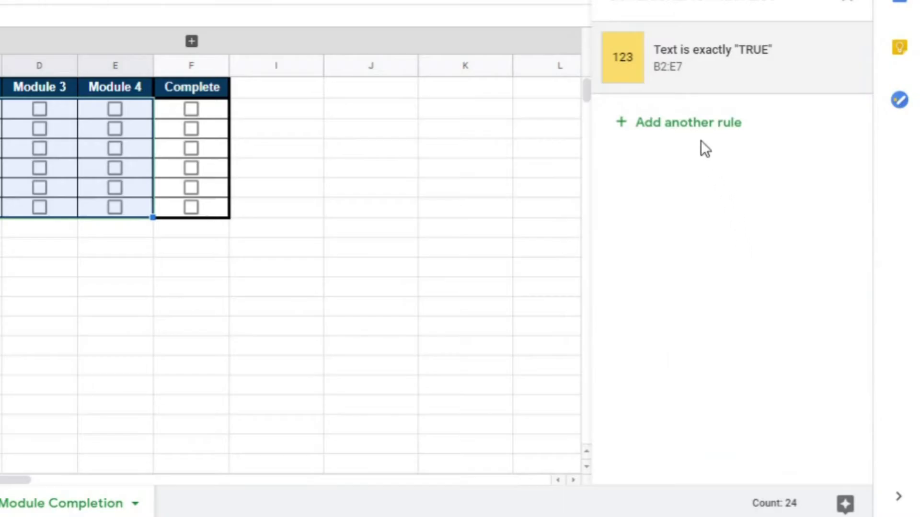
# Step: Add a second B2:E7 rule filling cells red when text is exactly FALSE
pyautogui.click(688, 125)
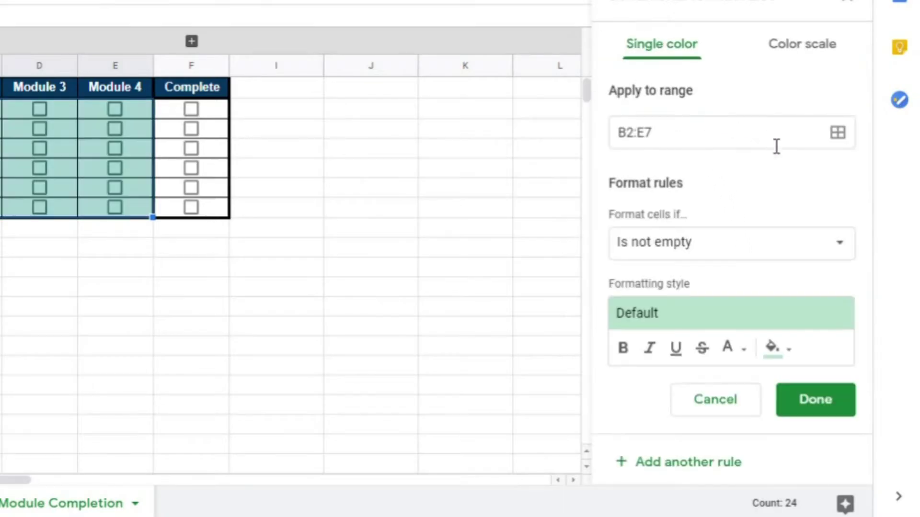
pyautogui.click(749, 245)
pyautogui.click(707, 409)
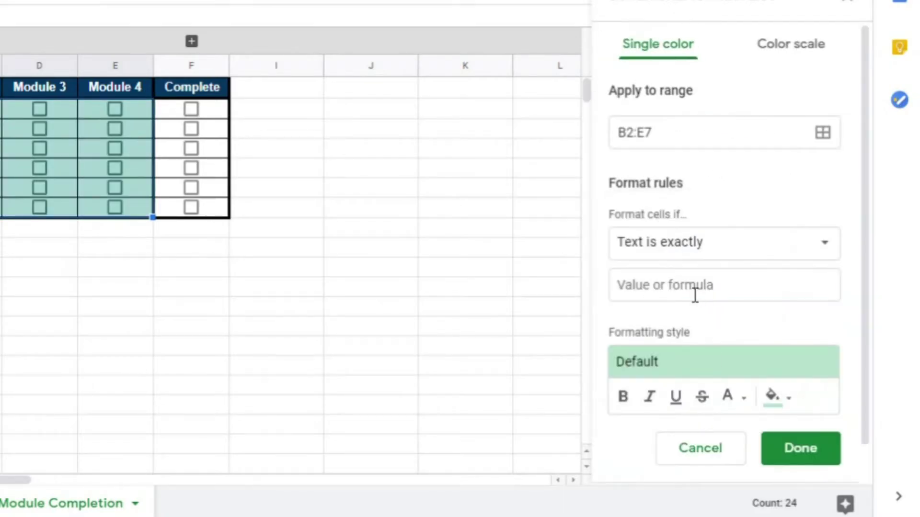
pyautogui.click(695, 294)
pyautogui.write('FALSE')
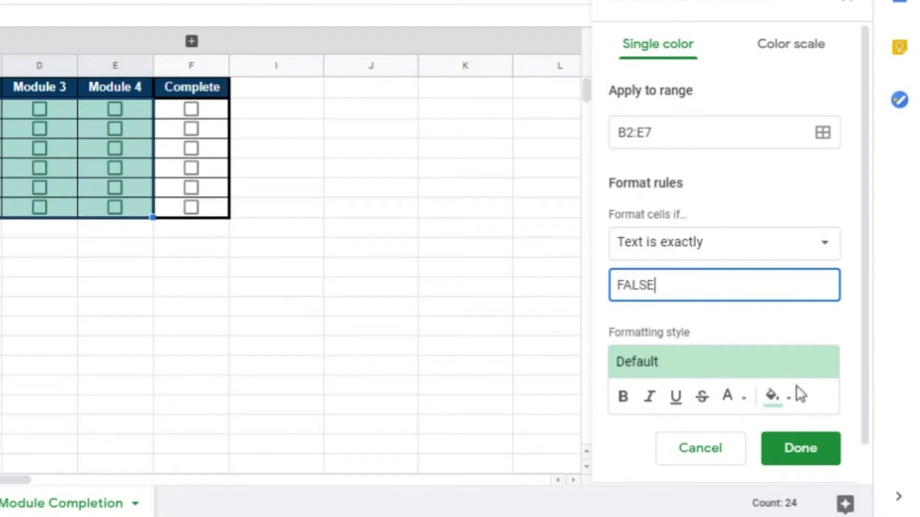
pyautogui.click(790, 396)
pyautogui.click(607, 131)
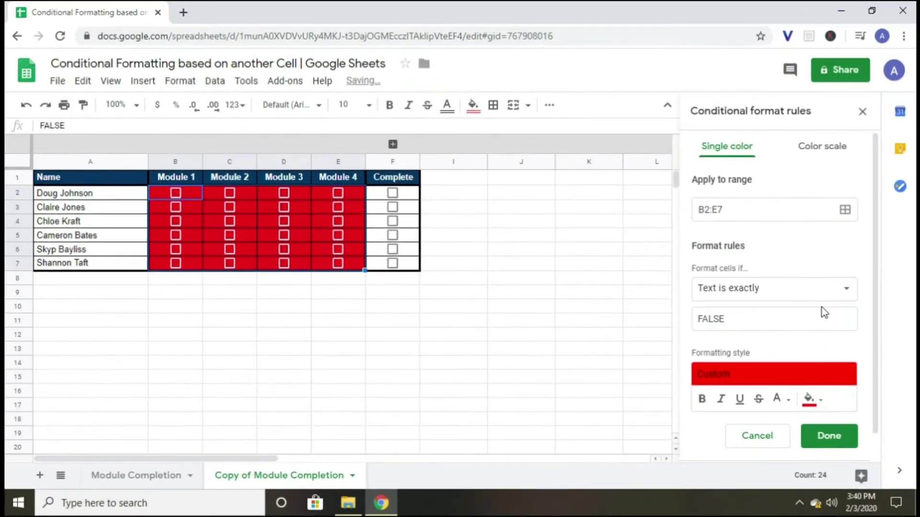
pyautogui.click(829, 436)
# Step: Tick and untick the four row 2 module boxes to test the yellow/red colouring
pyautogui.click(176, 192)
pyautogui.click(229, 192)
pyautogui.click(283, 192)
pyautogui.click(338, 192)
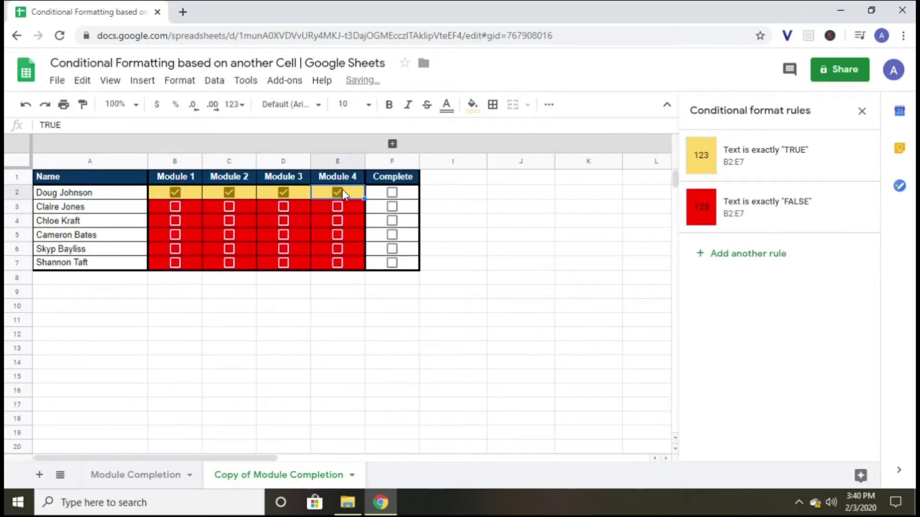
pyautogui.click(338, 193)
pyautogui.click(284, 192)
pyautogui.click(229, 192)
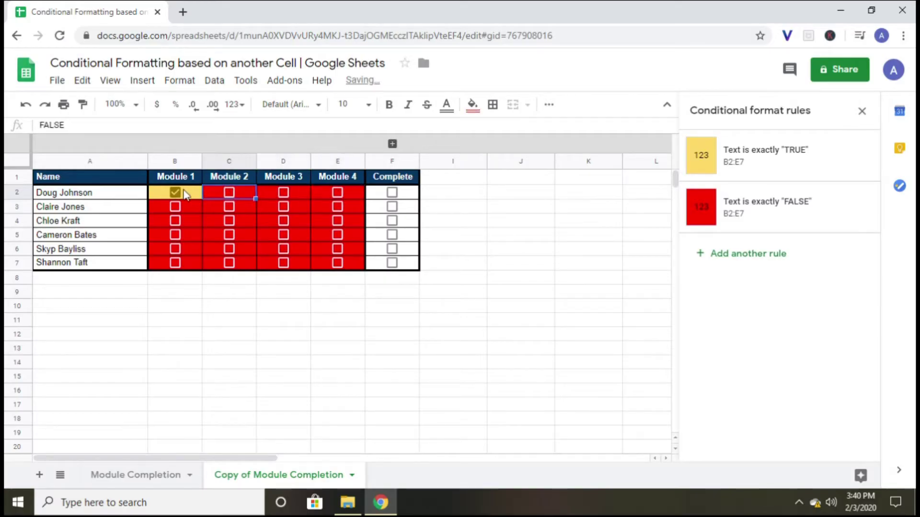
pyautogui.click(175, 192)
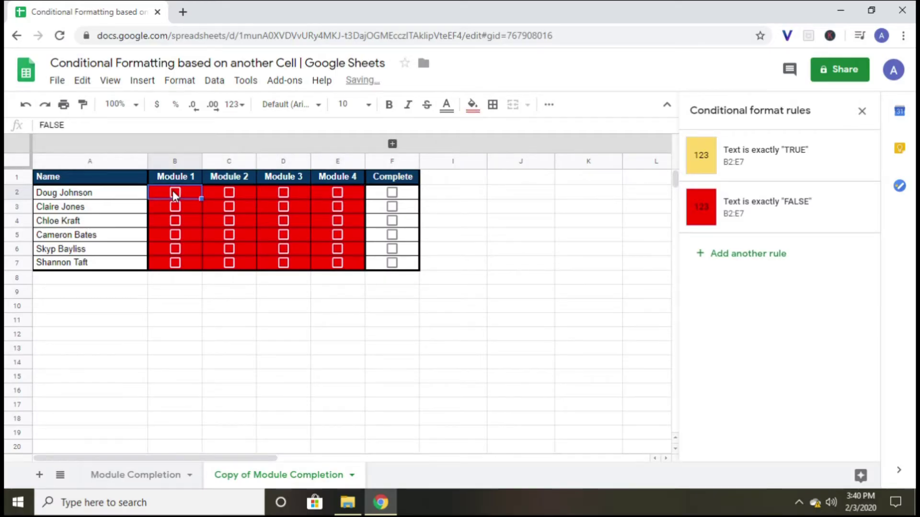
pyautogui.press('Right')
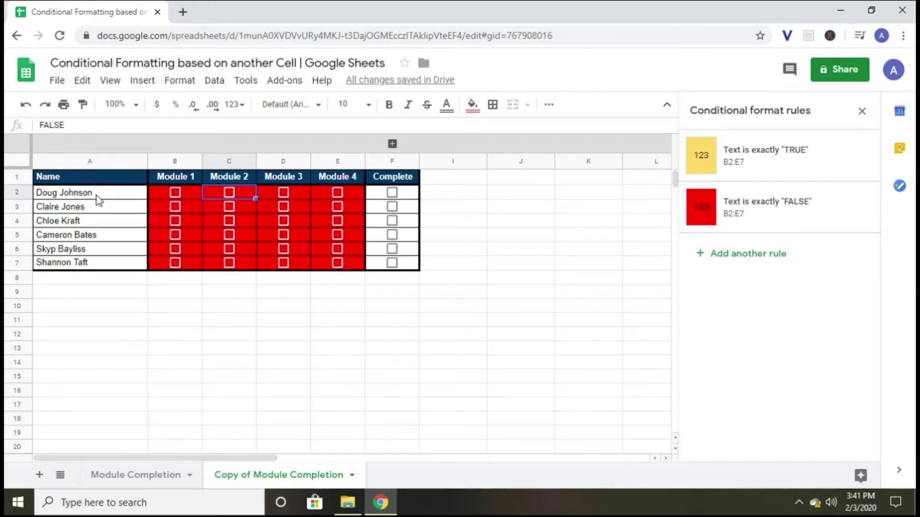
# Step: Select A2:F2 and start a new rule with a 'Custom formula is' condition
pyautogui.moveTo(97, 196); pyautogui.dragTo(392, 193)
pyautogui.click(180, 80)
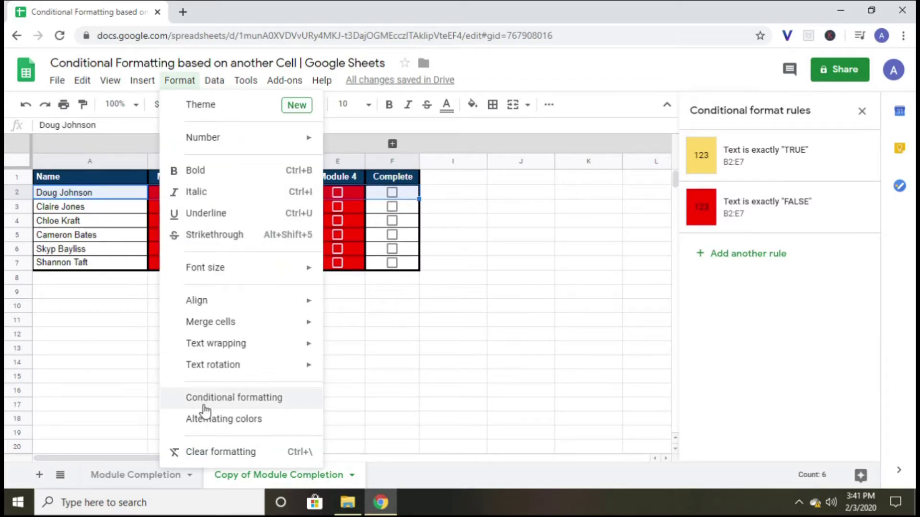
pyautogui.click(752, 307)
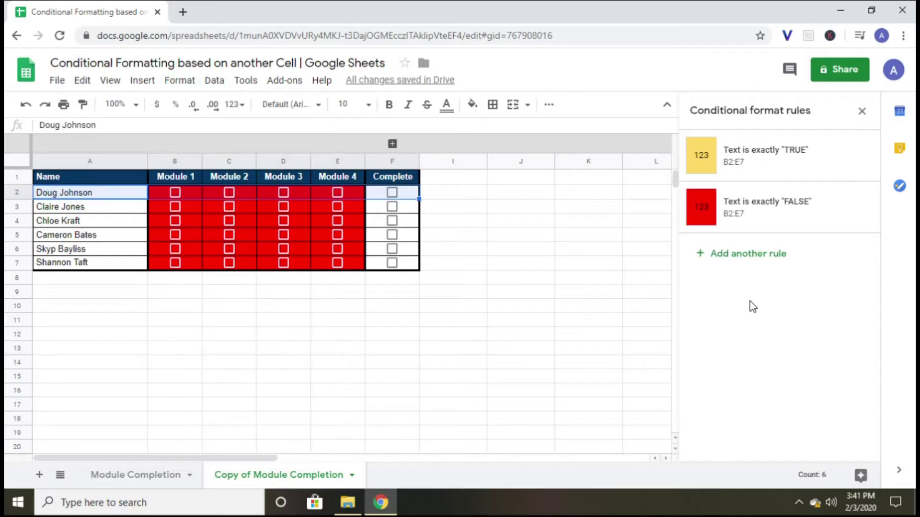
pyautogui.click(756, 259)
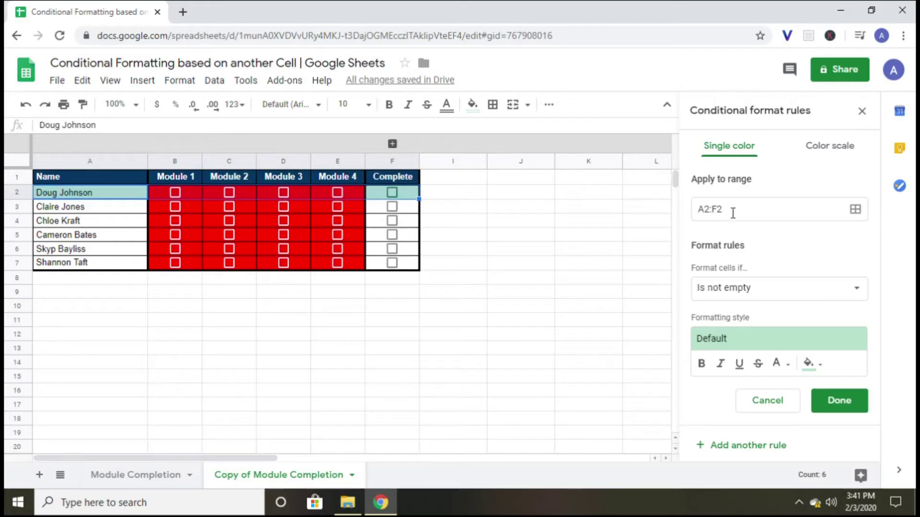
pyautogui.click(805, 289)
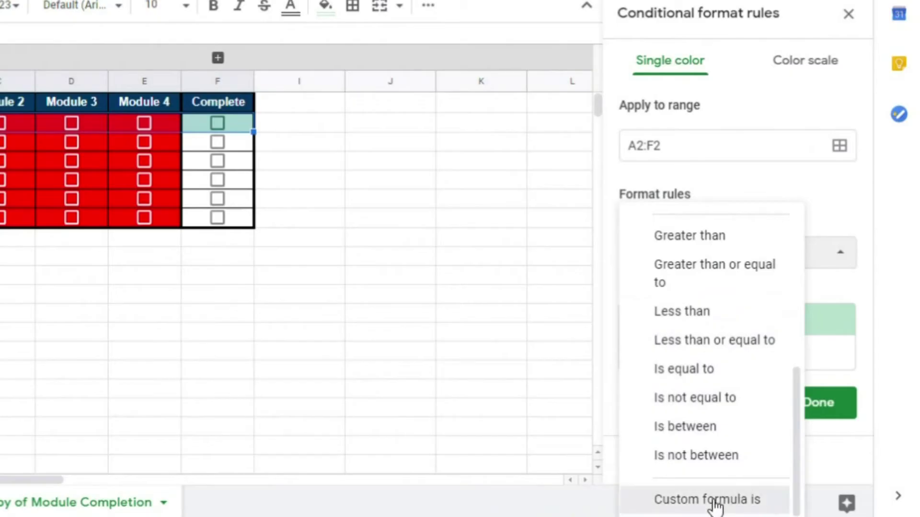
pyautogui.click(715, 505)
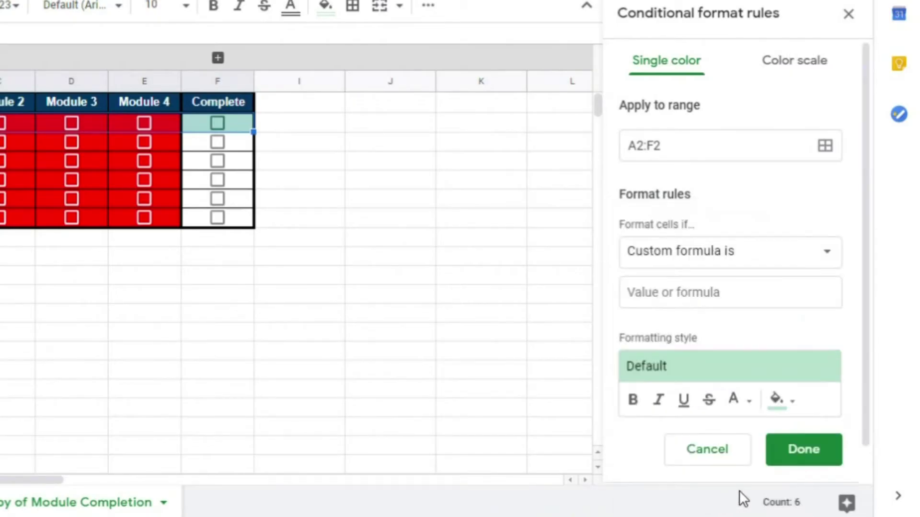
# Step: Enter =$F2=TRUE with green fill, save it, and tick Complete in F2 to test
pyautogui.click(636, 294)
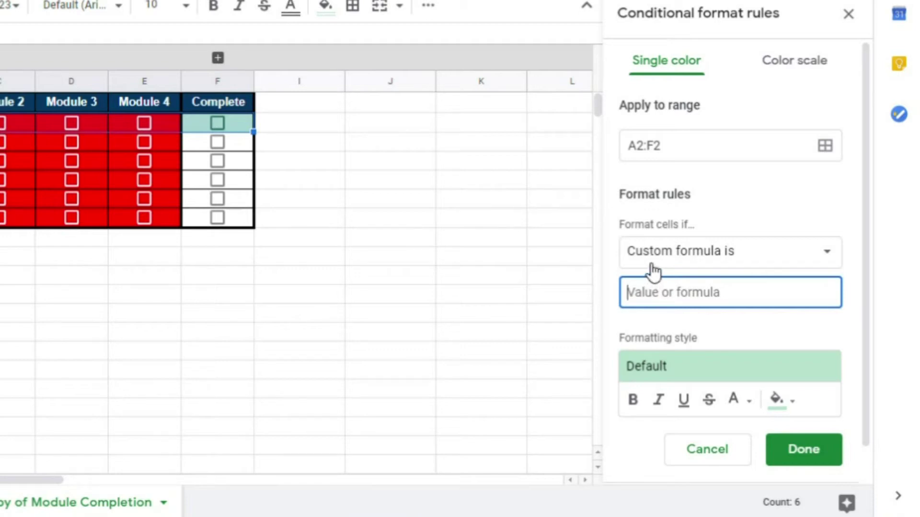
pyautogui.write('=F2')
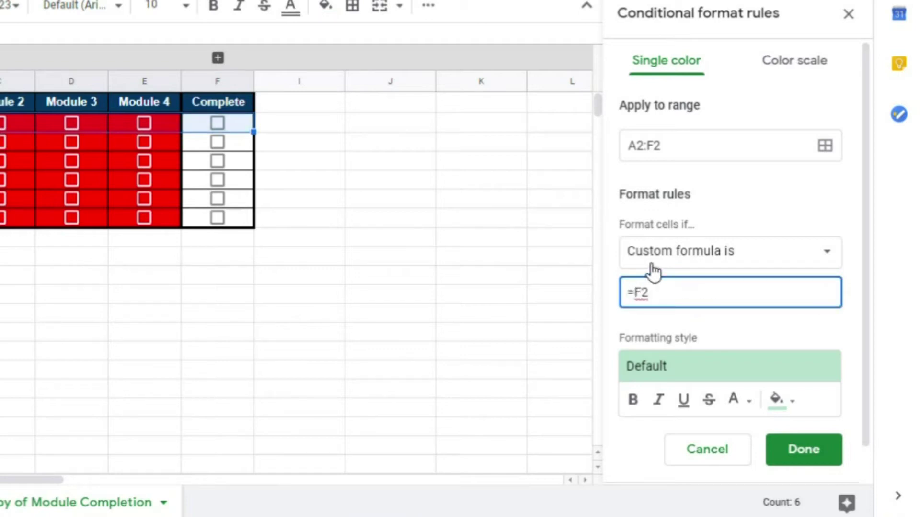
pyautogui.write('=TRUE')
pyautogui.write('$')
pyautogui.click(788, 400)
pyautogui.click(701, 308)
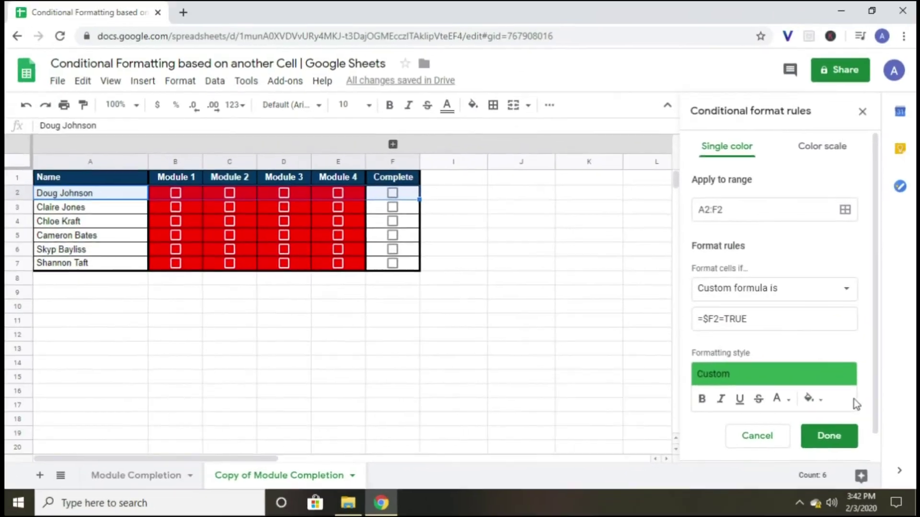
pyautogui.click(804, 449)
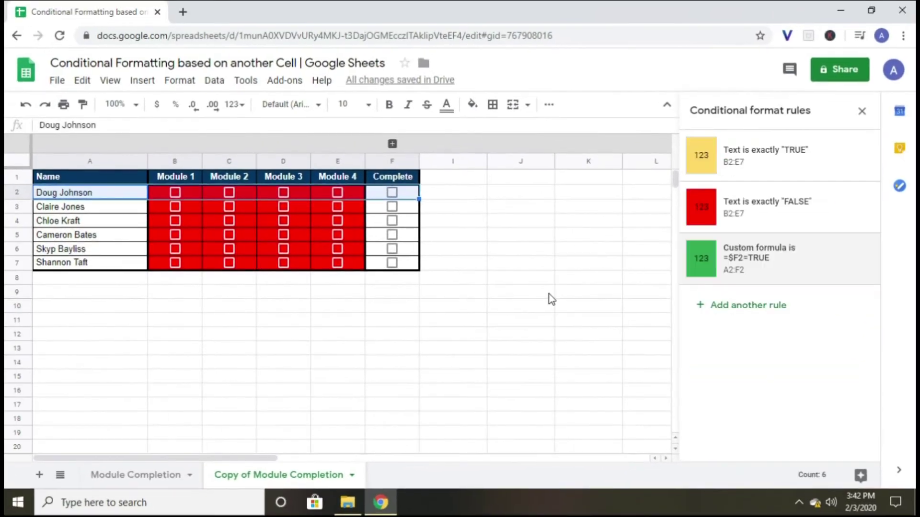
pyautogui.click(391, 192)
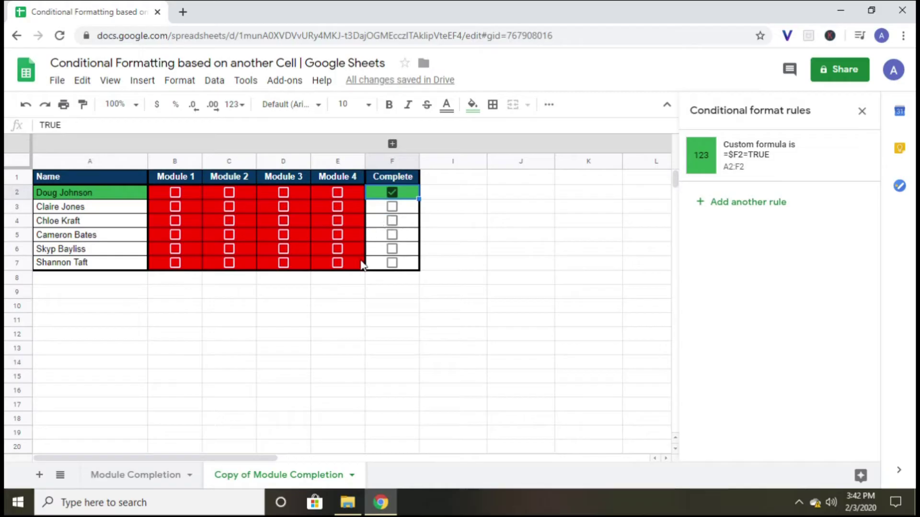
# Step: Move the green Complete rule to top priority, tick row 2's modules, and unhide the Completion Date column
pyautogui.moveTo(105, 194); pyautogui.dragTo(413, 198)
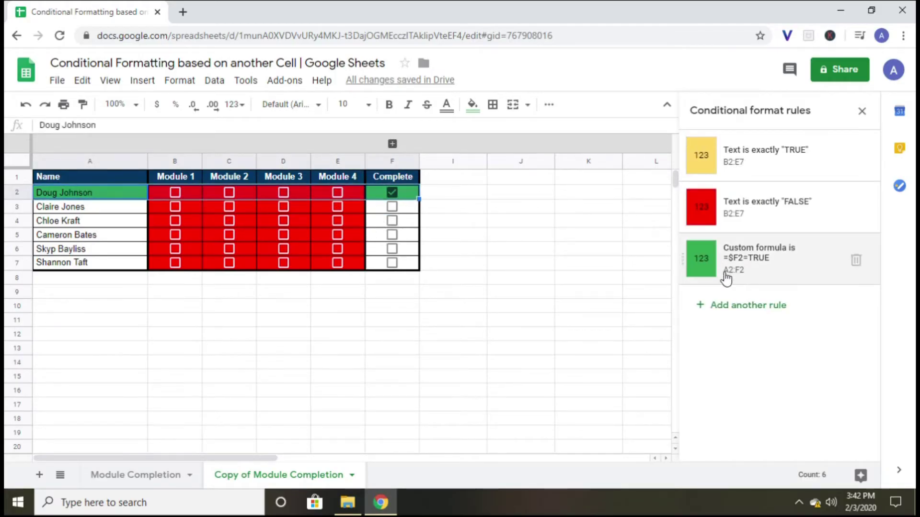
pyautogui.moveTo(681, 259); pyautogui.dragTo(674, 164)
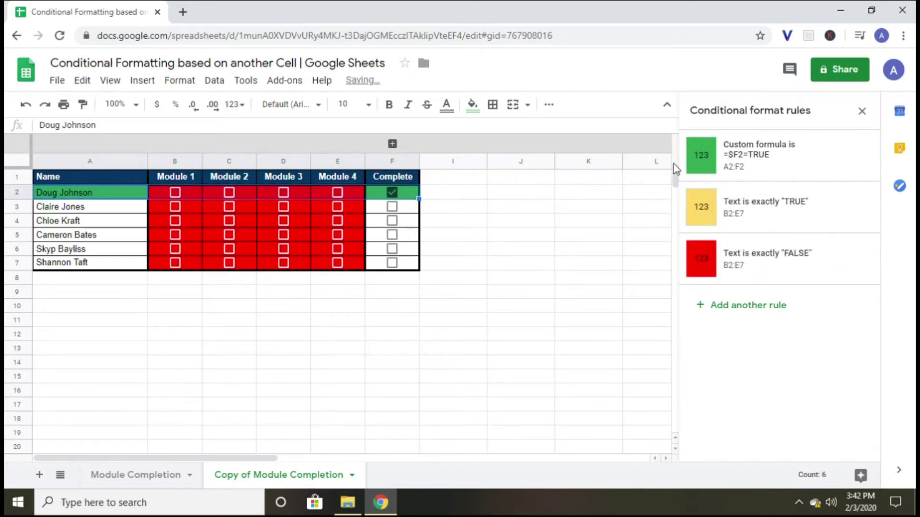
pyautogui.click(178, 193)
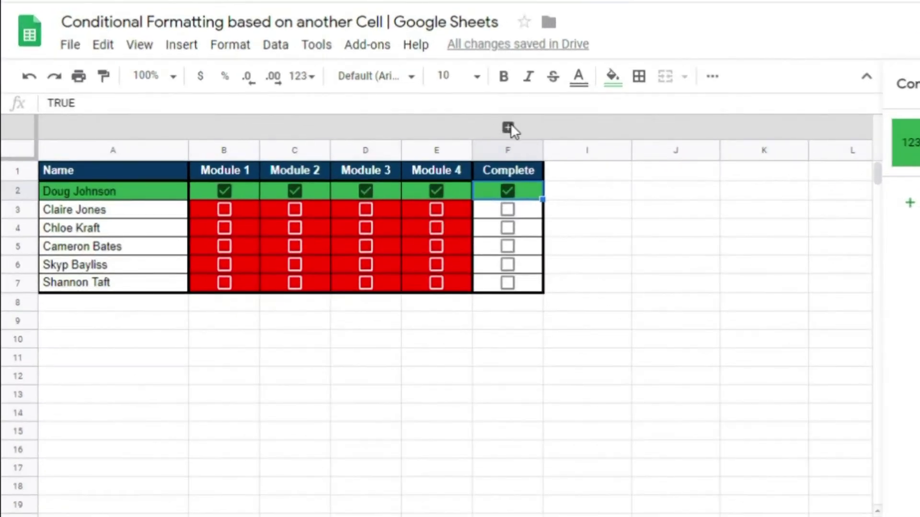
pyautogui.click(509, 126)
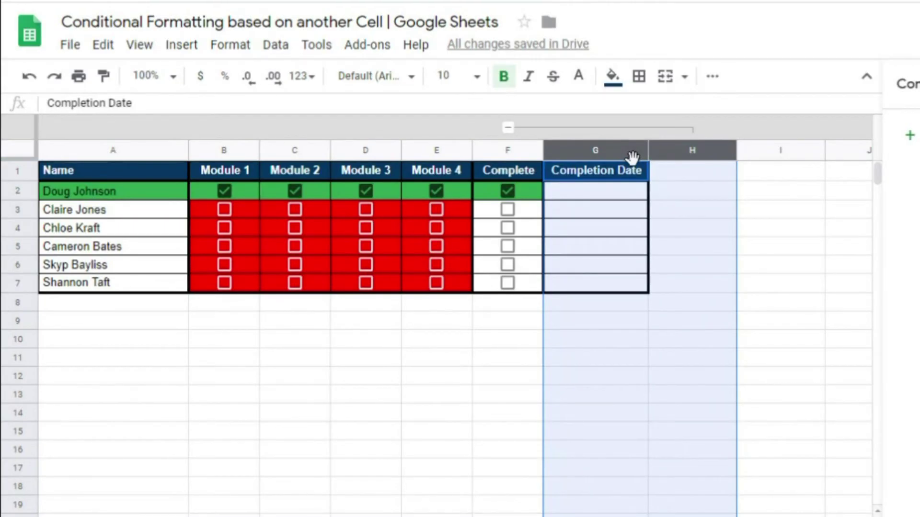
# Step: Add a custom formula rule =G2="" on A2 with red text and no fill colour
pyautogui.click(115, 192)
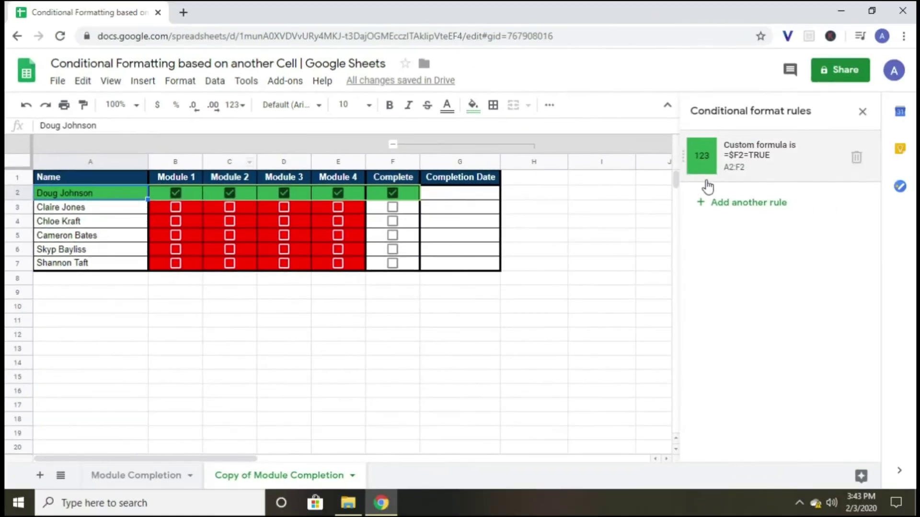
pyautogui.click(728, 204)
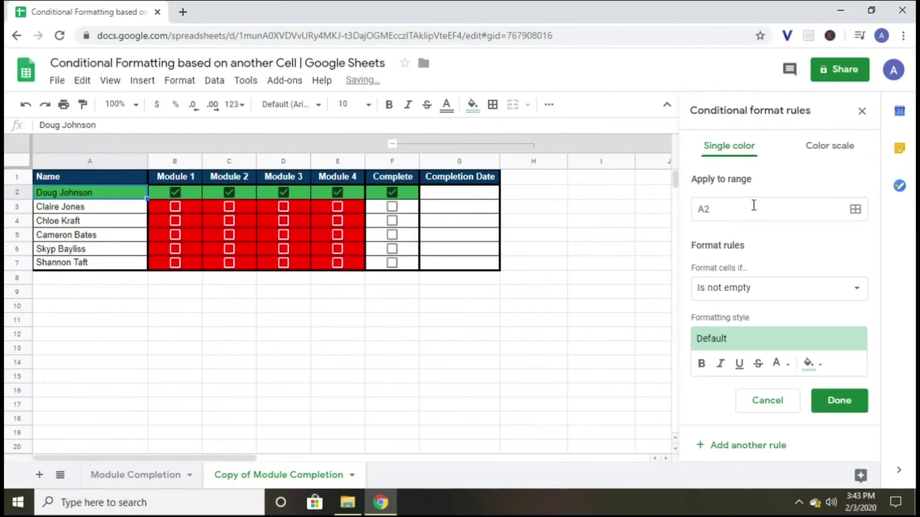
pyautogui.click(749, 290)
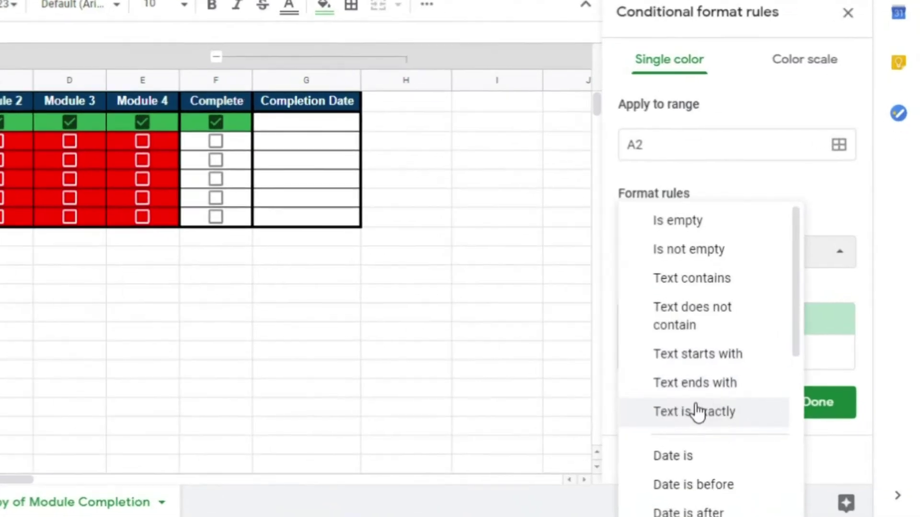
pyautogui.scroll(-6, 685, 378)
pyautogui.click(707, 497)
pyautogui.click(706, 294)
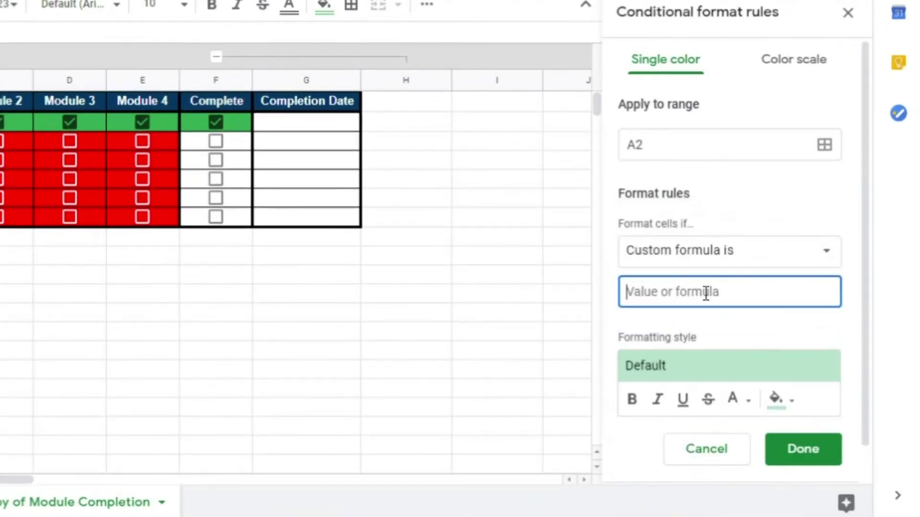
pyautogui.write('=G2=""')
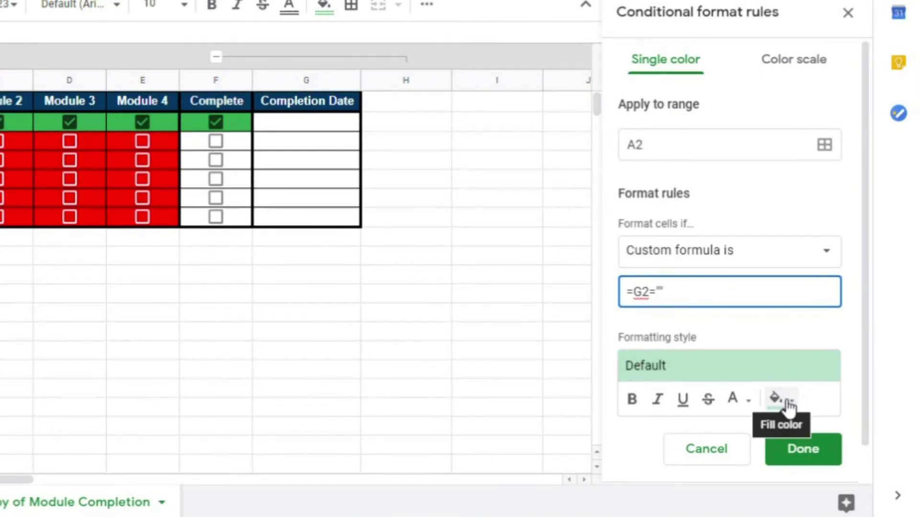
pyautogui.click(748, 400)
pyautogui.click(576, 143)
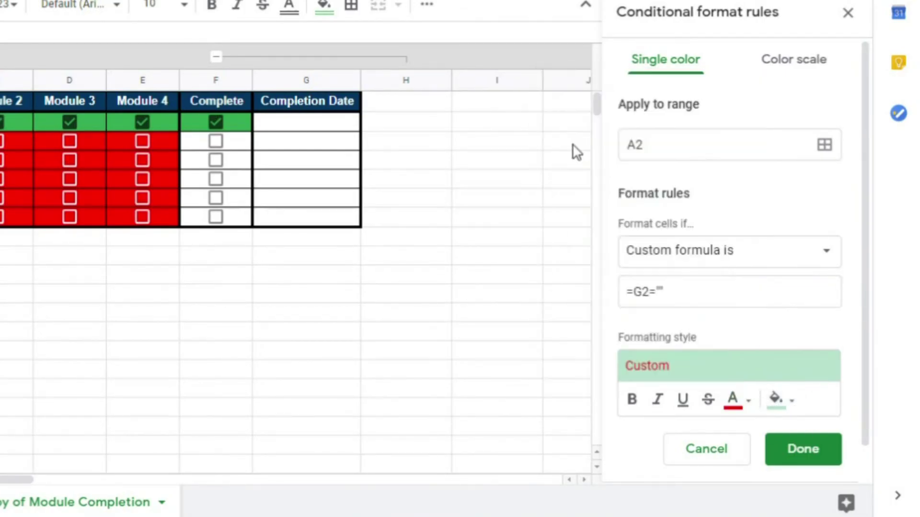
pyautogui.click(786, 400)
pyautogui.click(640, 94)
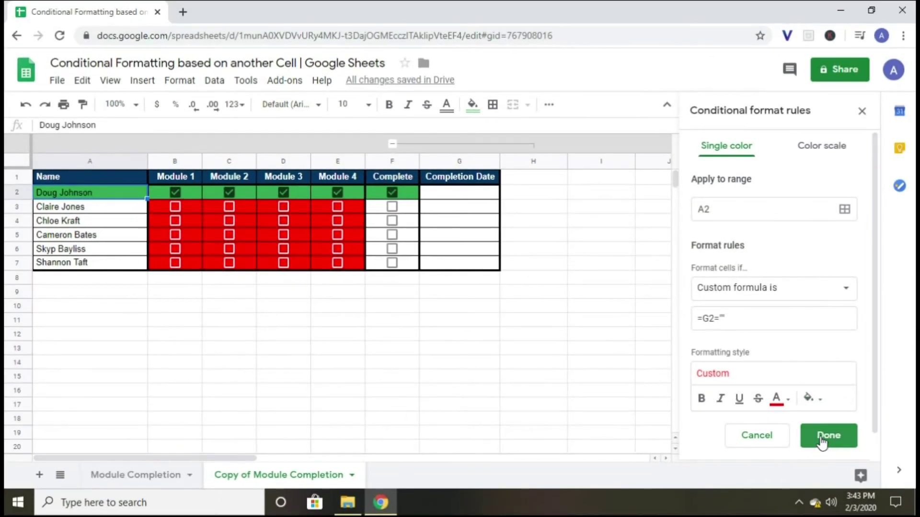
# Step: Save the blank-date rule and move it above the green Complete rule
pyautogui.click(822, 439)
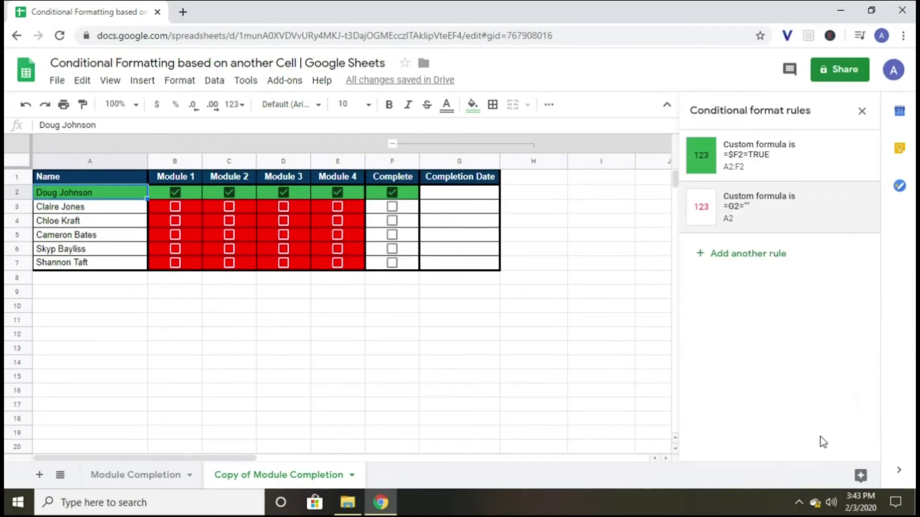
pyautogui.moveTo(102, 196); pyautogui.dragTo(460, 196)
pyautogui.moveTo(688, 310); pyautogui.dragTo(651, 152)
# Step: Enter completion date 2/3 in G2, copy A2:G2, and select rows A3:G7
pyautogui.click(463, 194)
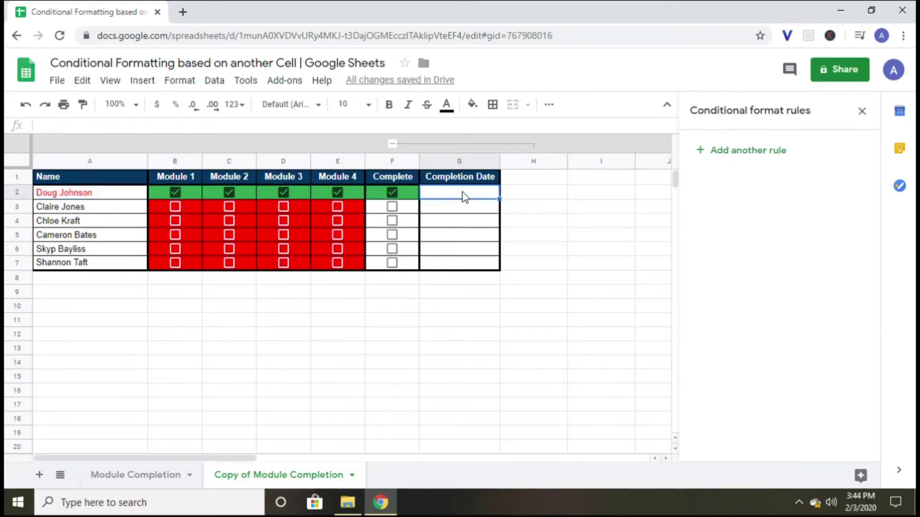
pyautogui.write('2/3')
pyautogui.press('Return')
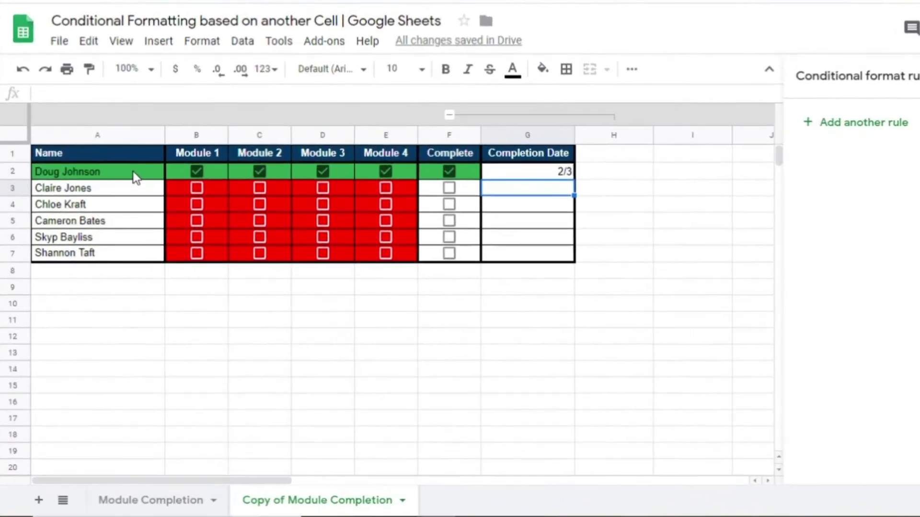
pyautogui.click(127, 196)
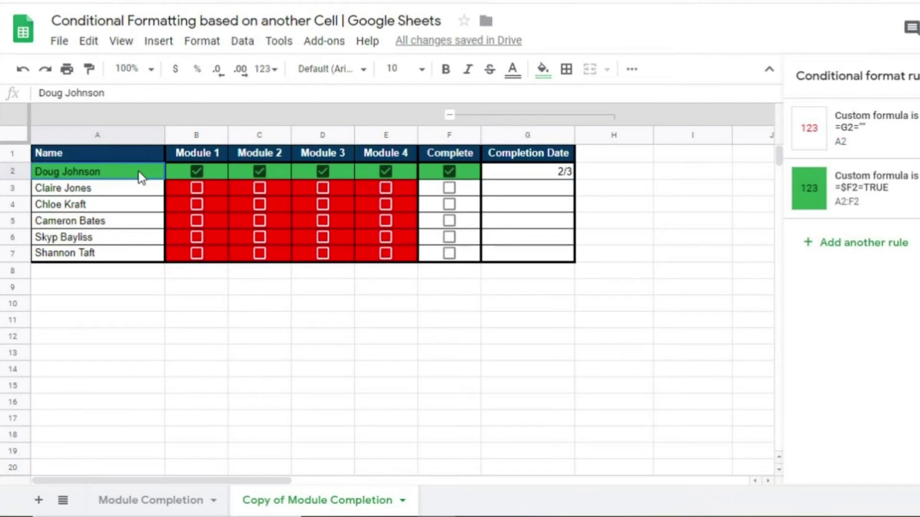
pyautogui.keyDown('shift'); pyautogui.click(513, 167); pyautogui.keyUp('shift')
pyautogui.hotkey('ctrl', 'c')
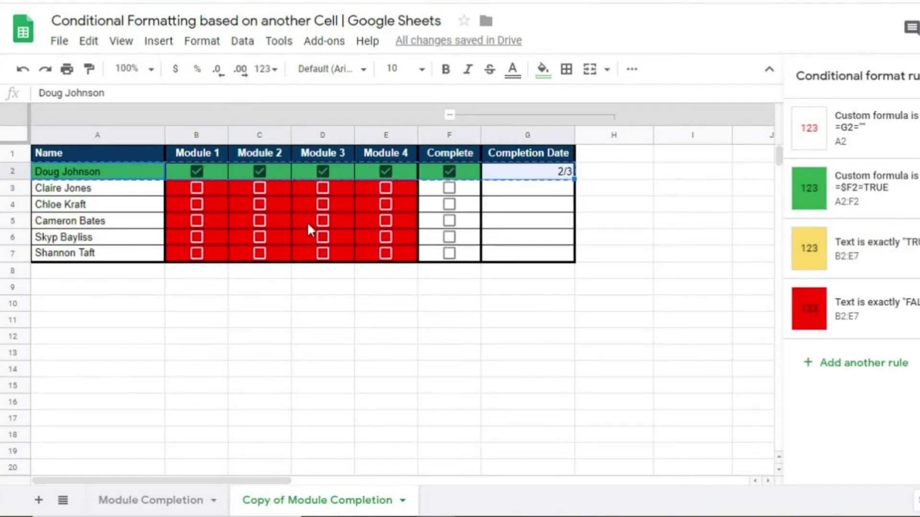
pyautogui.moveTo(124, 193); pyautogui.dragTo(521, 264)
# Step: Paste only row 2's conditional formatting onto the selected rows 3–7
pyautogui.rightClick(518, 257)
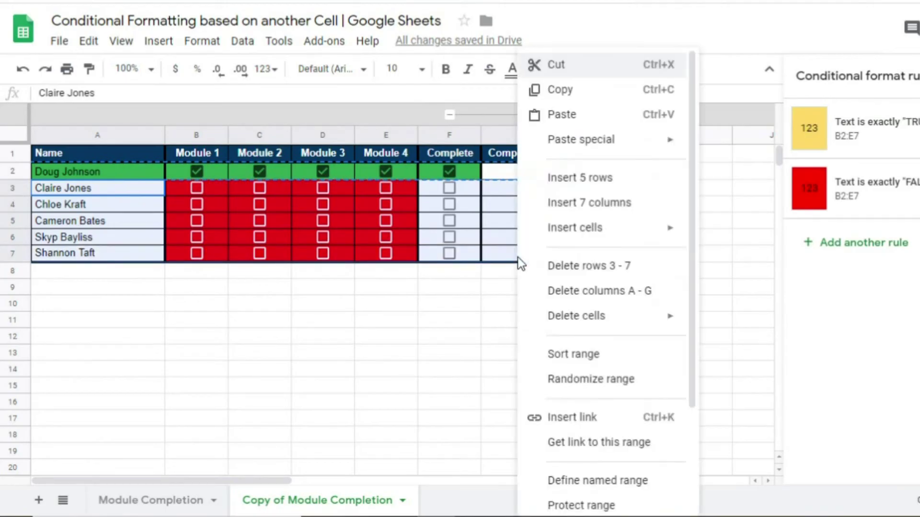
pyautogui.moveTo(640, 144)
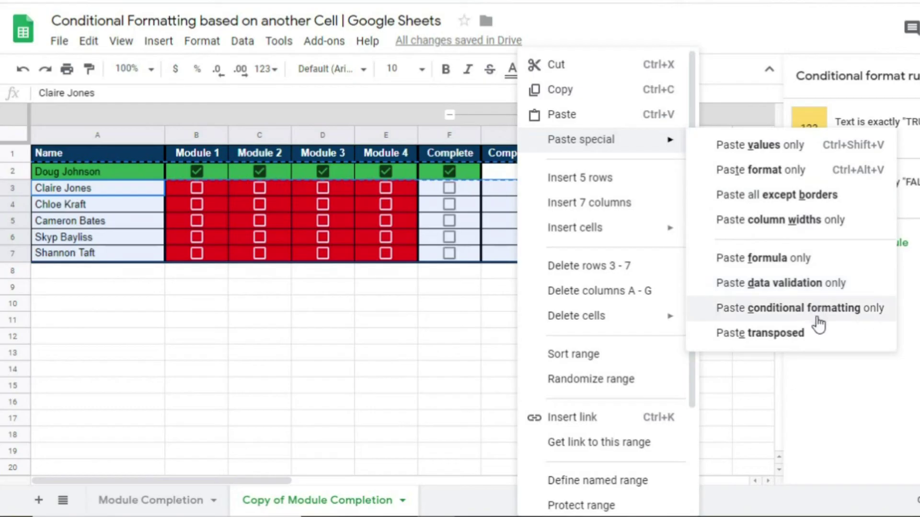
pyautogui.click(767, 319)
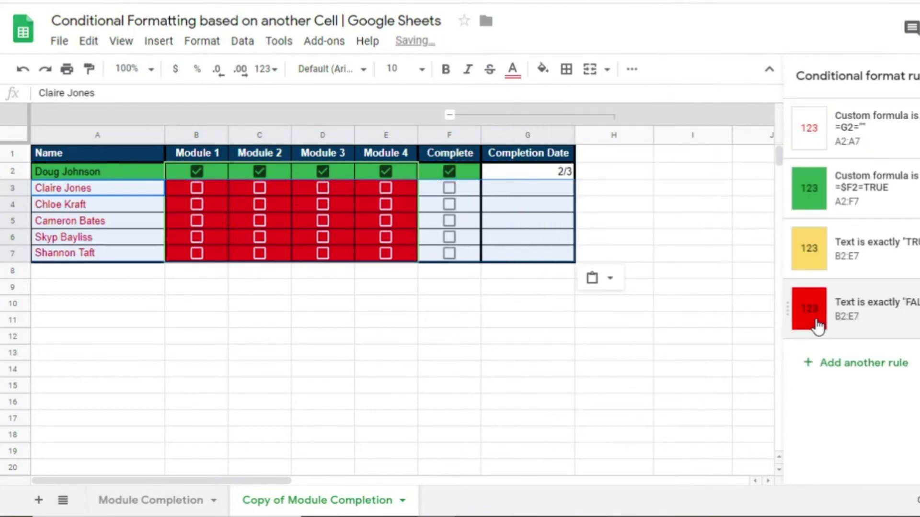
# Step: Tick Modules 1–4 and Complete for the student in row 3
pyautogui.click(196, 187)
pyautogui.click(260, 189)
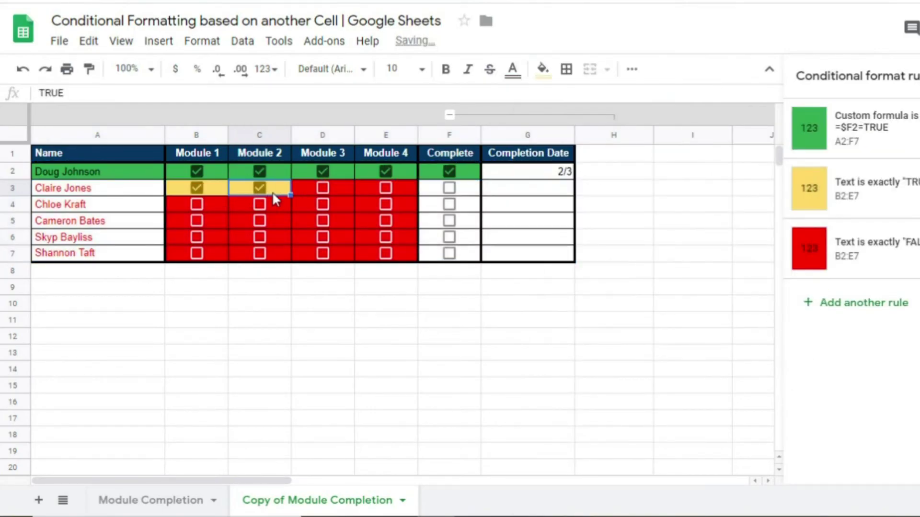
pyautogui.click(322, 188)
pyautogui.click(385, 187)
pyautogui.click(449, 188)
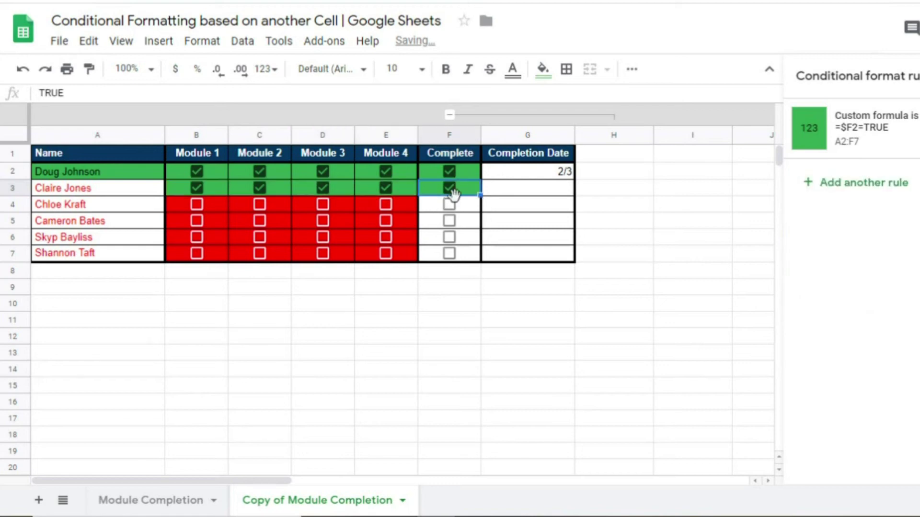
# Step: Enter 2/3 as the completion date in G3 and G4
pyautogui.click(502, 191)
pyautogui.write('2/3')
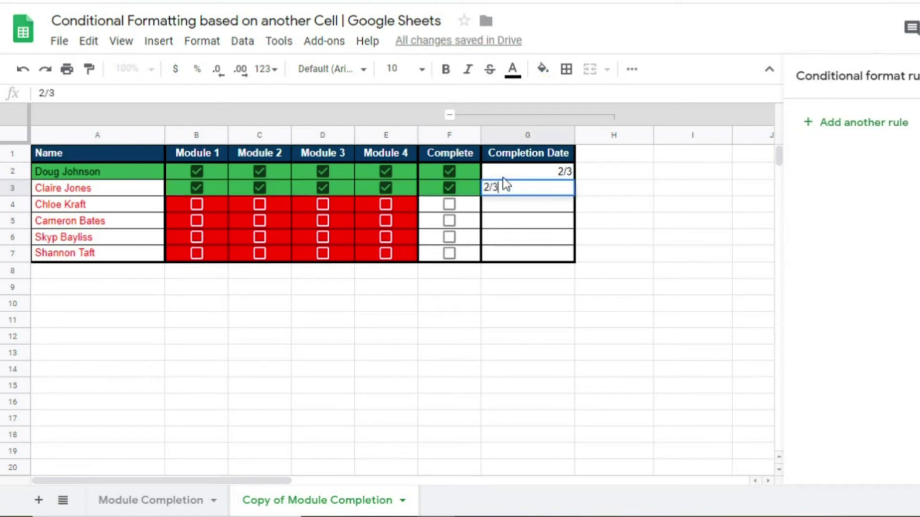
pyautogui.press('Return')
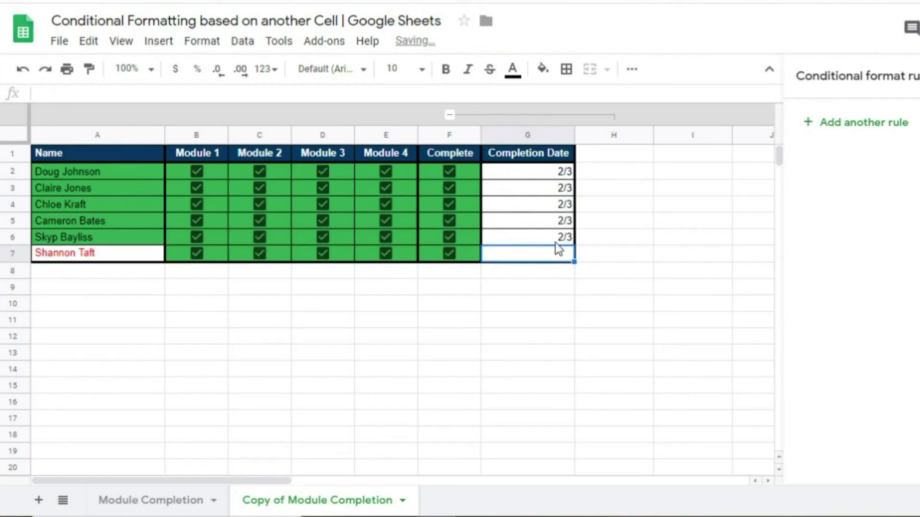
pyautogui.write('2/3')
pyautogui.press('Return')
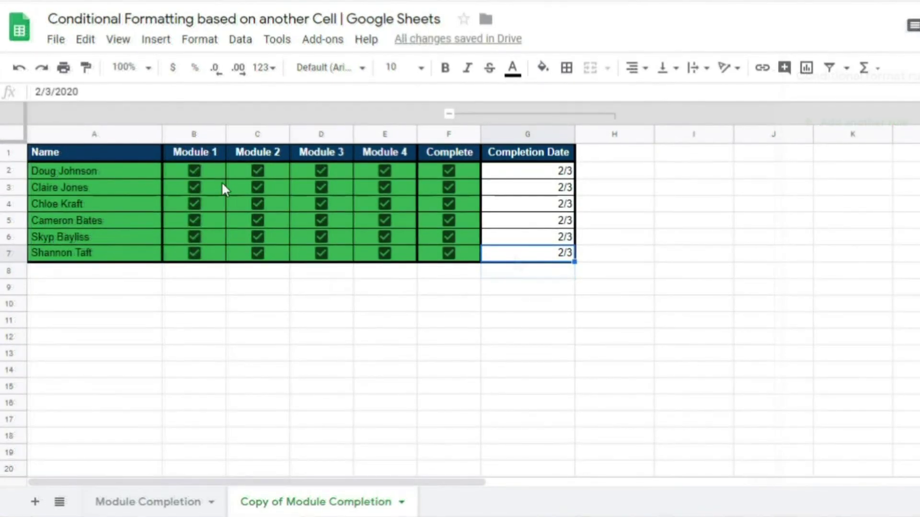
# Step: Replace B2's checked value with False so its box is unticked
pyautogui.click(218, 178)
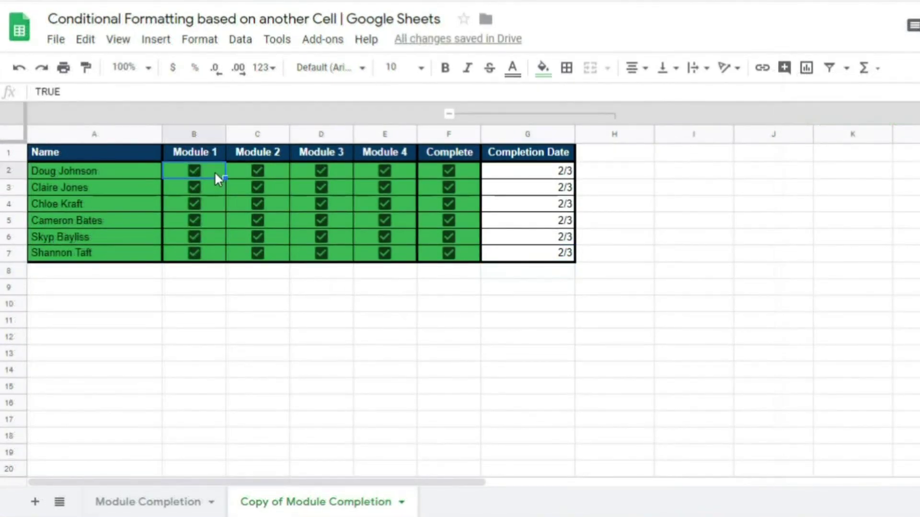
pyautogui.press('BackSpace')
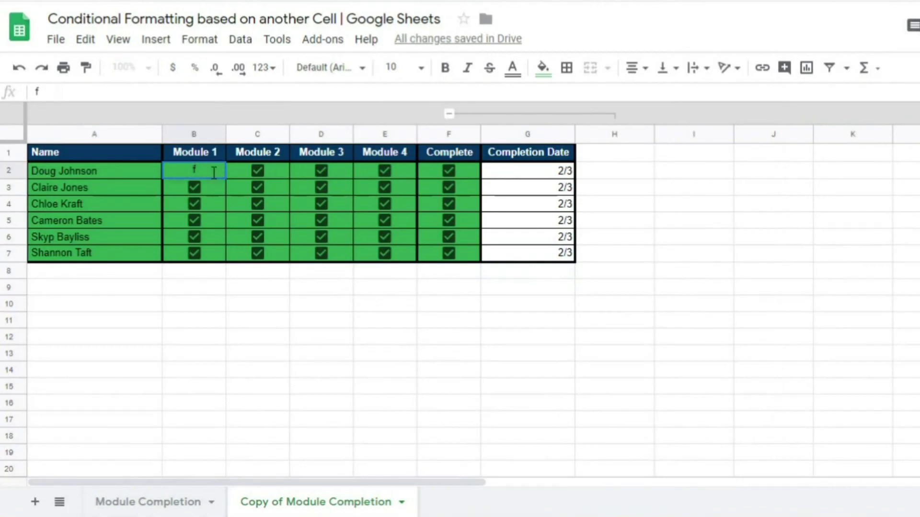
pyautogui.write('False')
pyautogui.press('Return')
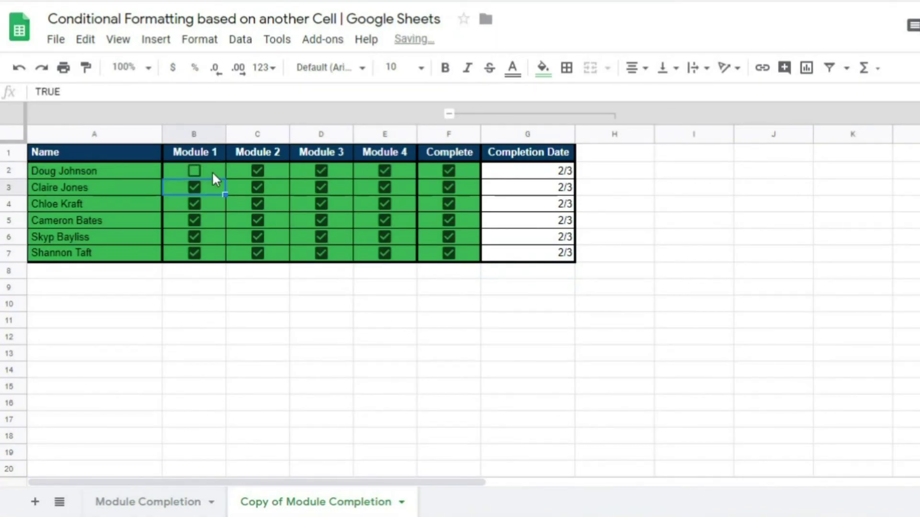
# Step: Copy B2's unchecked box over B2:F7 to untick every checkbox
pyautogui.click(214, 174)
pyautogui.hotkey('ctrl', 'c')
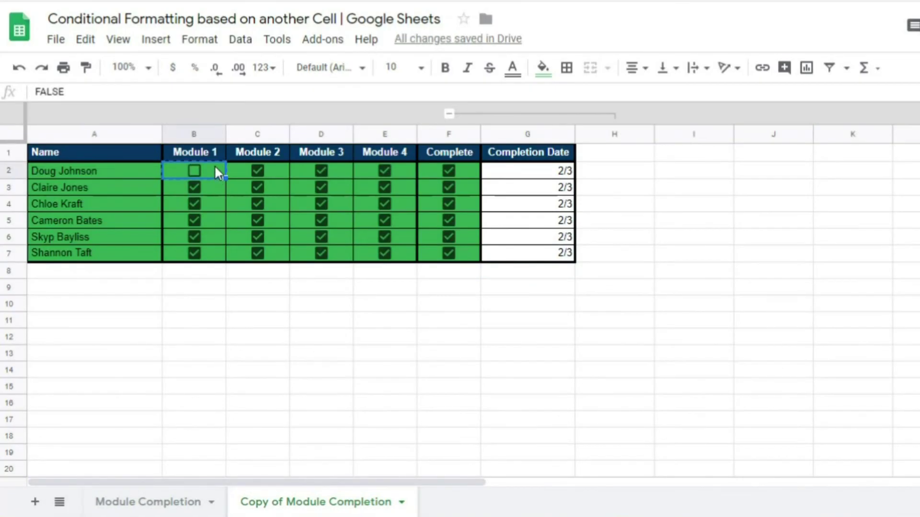
pyautogui.keyDown('shift'); pyautogui.click(468, 259); pyautogui.keyUp('shift')
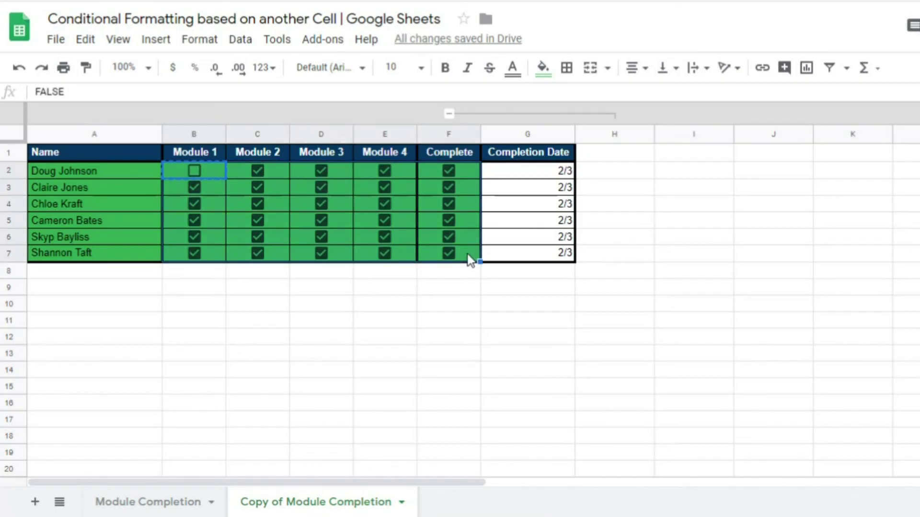
pyautogui.hotkey('ctrl', 'v')
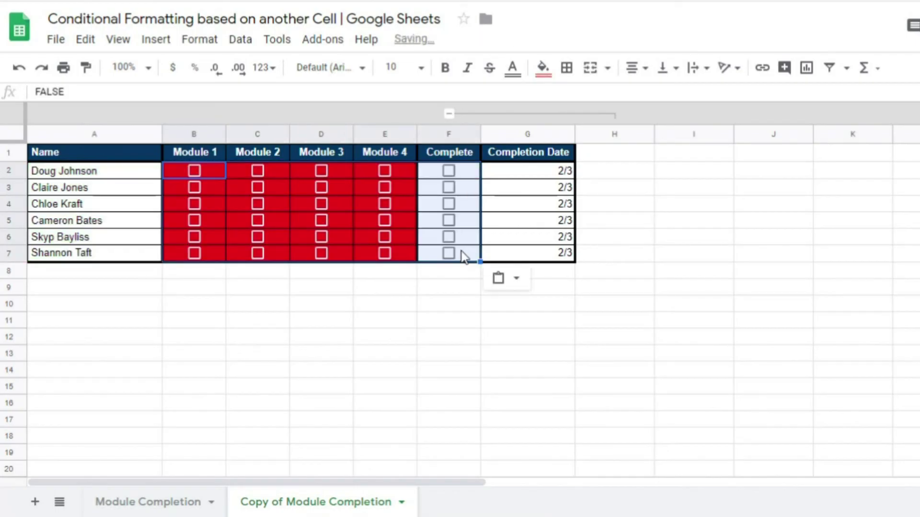
pyautogui.click(131, 287)
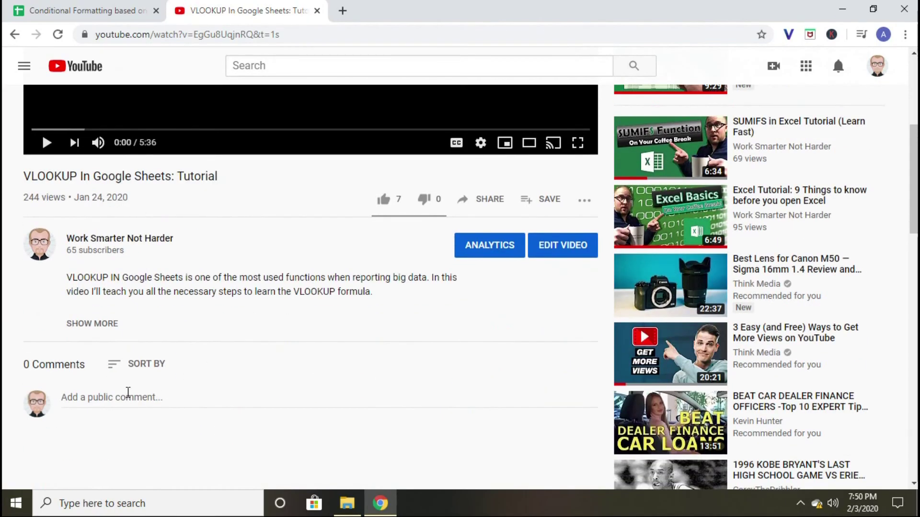
# Step: Start a public comment reading "I'll be using Conditional Formating!!!" on the video
pyautogui.click(136, 399)
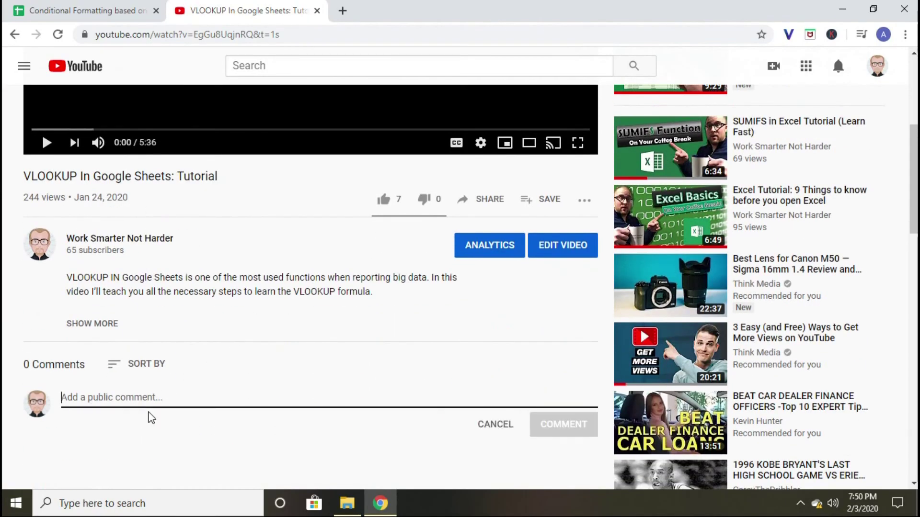
pyautogui.write("I'll be  using Con")
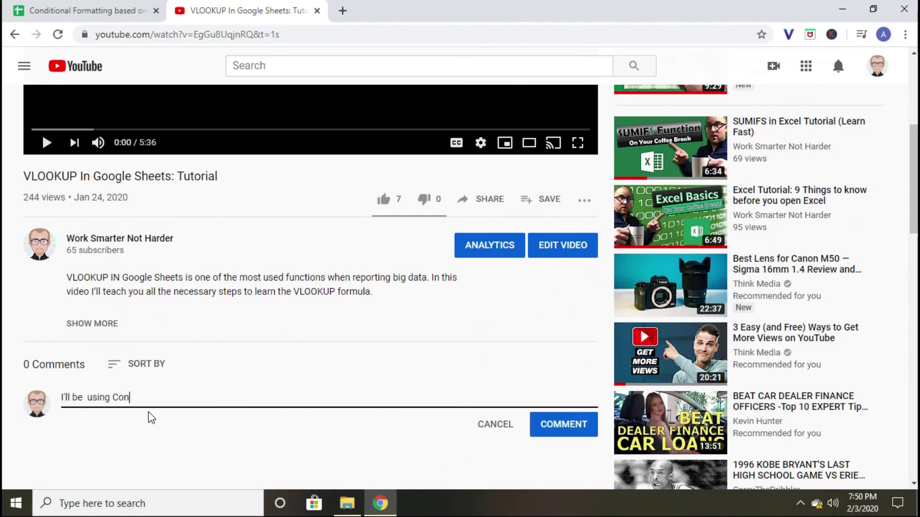
pyautogui.write('ditional Formating!!!')
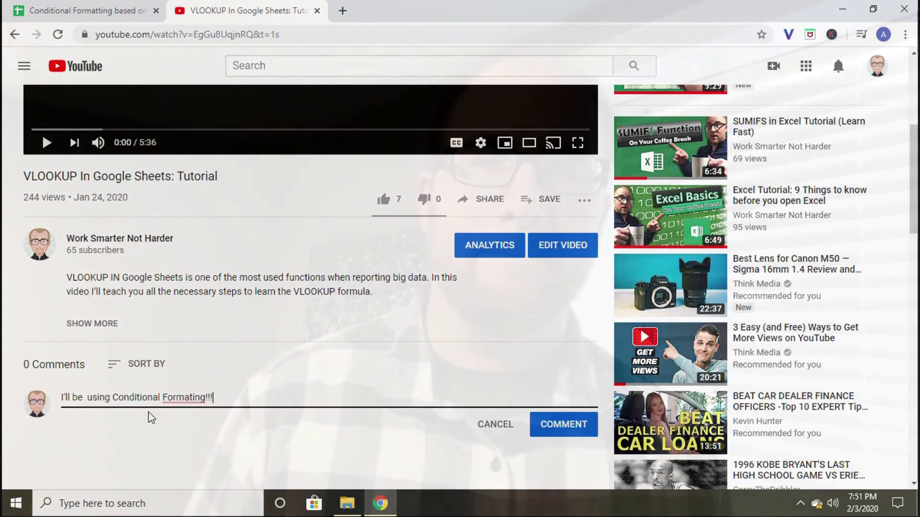